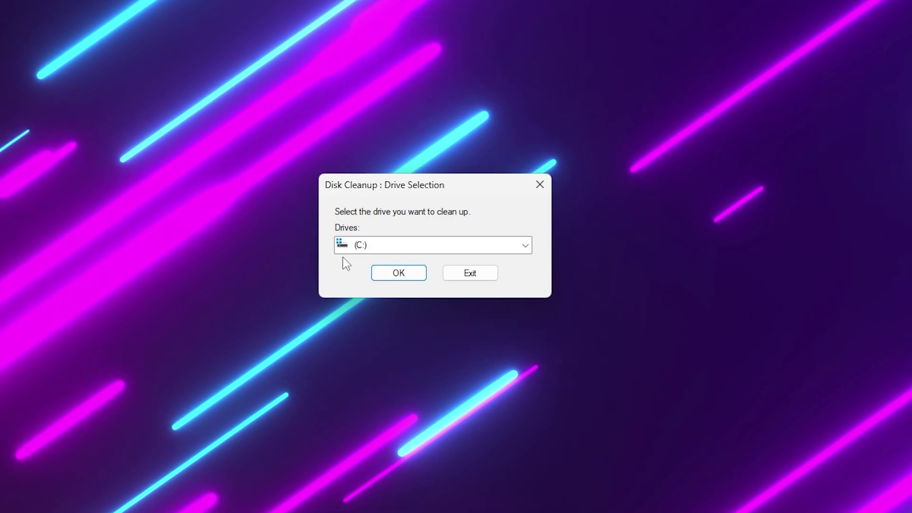
Run Disk Cleanup on the C: drive with DirectX Shader Cache also selected, permanently deleting the chosen files.
{"action": "left_click", "coordinate": [397, 277]}
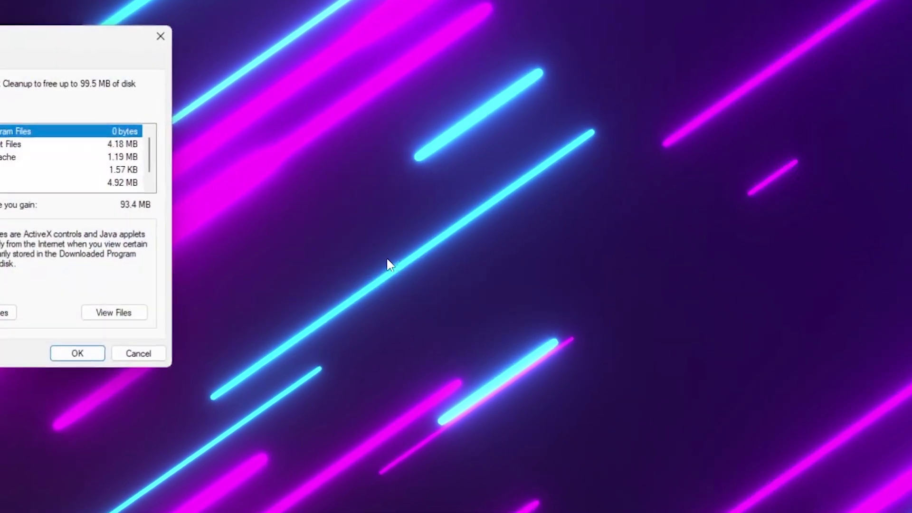
{"action": "left_click_drag", "start_coordinate": [69, 40], "coordinate": [480, 109]}
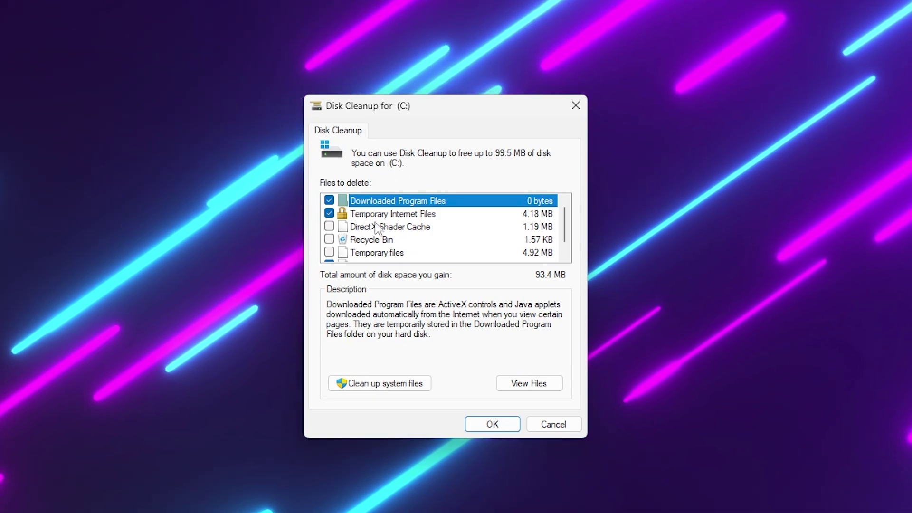
{"action": "left_click", "coordinate": [329, 226]}
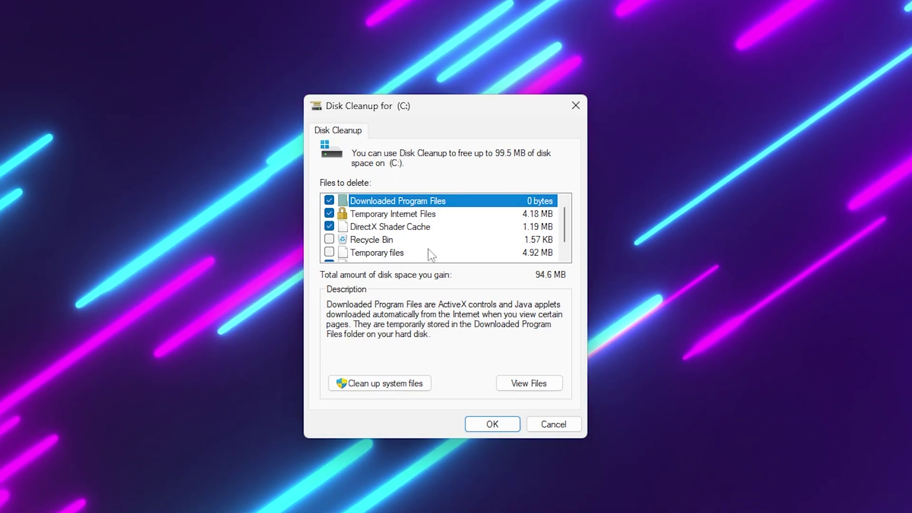
{"action": "left_click", "coordinate": [492, 423]}
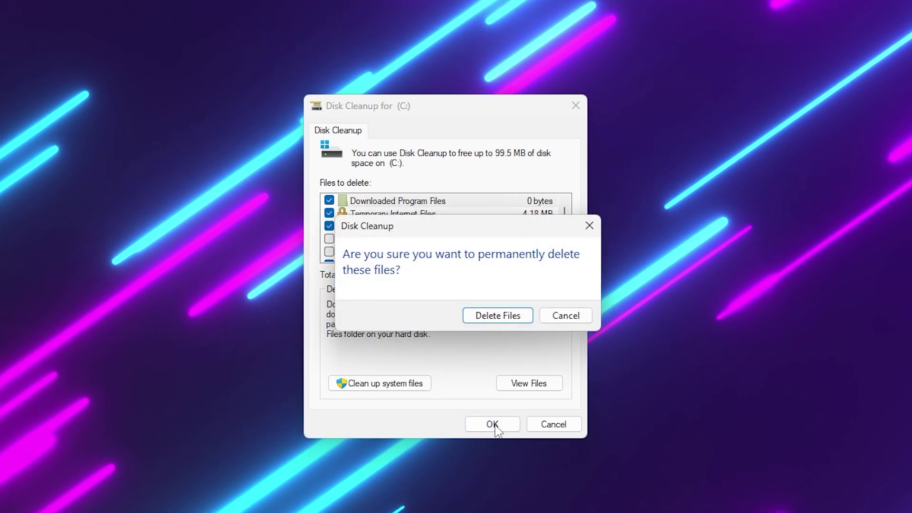
{"action": "left_click", "coordinate": [502, 320]}
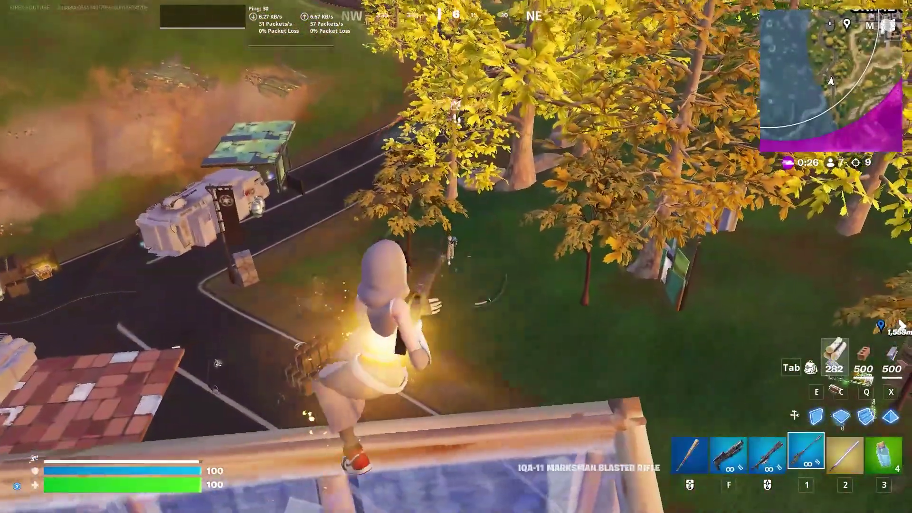
{"action": "left_click", "coordinate": [456, 257]}
{"action": "left_click", "coordinate": [455, 256]}
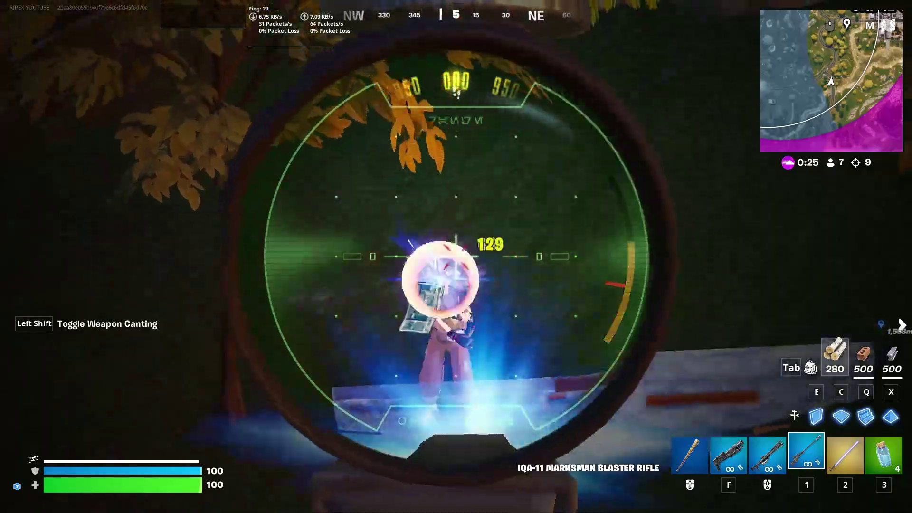
{"action": "key", "text": "f"}
{"action": "key", "text": "q"}
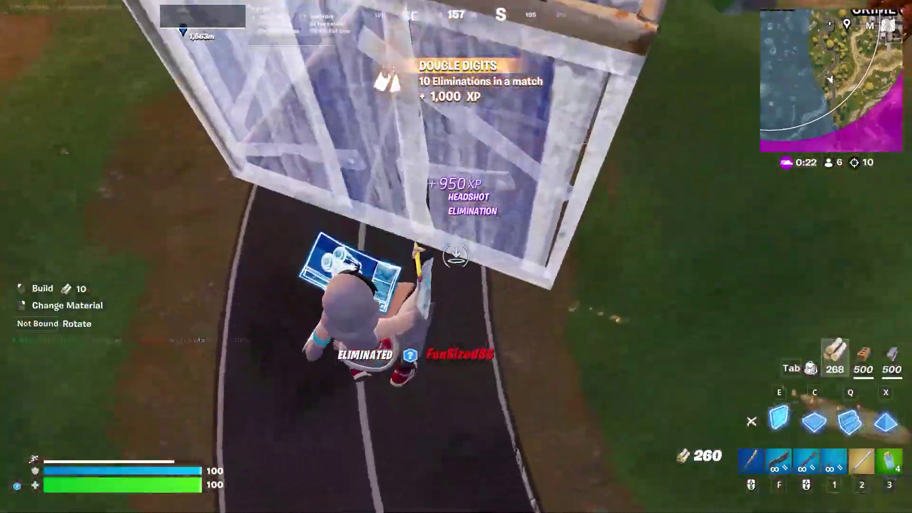
{"action": "left_click", "coordinate": [456, 256]}
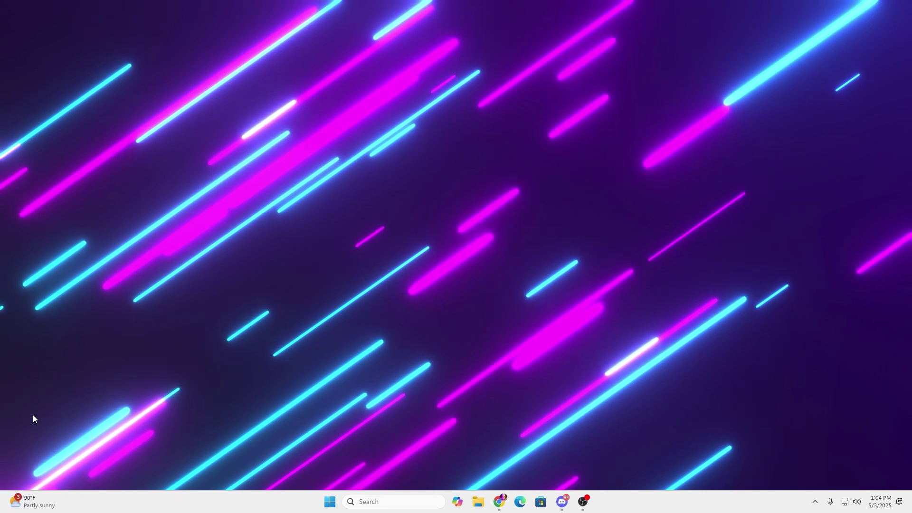
{"action": "key", "text": "super+r"}
{"action": "left_click_drag", "start_coordinate": [75, 399], "coordinate": [417, 214]}
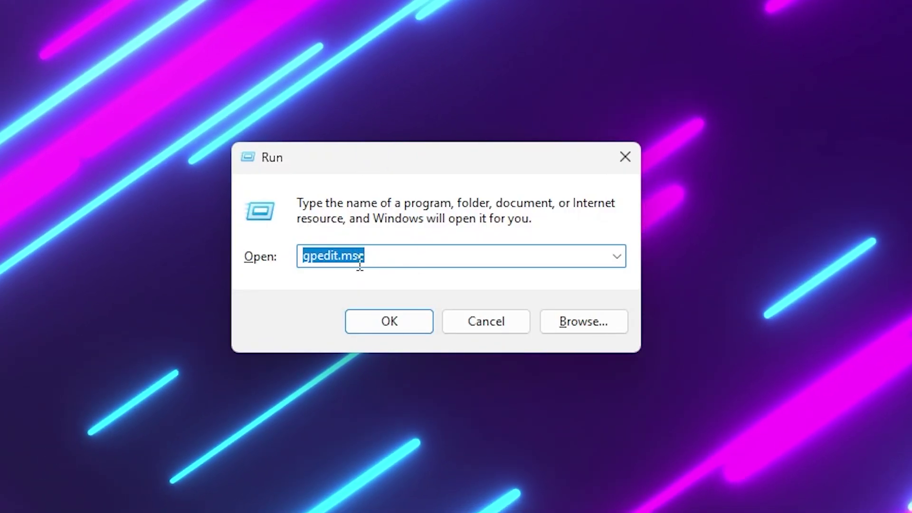
{"action": "left_click", "coordinate": [389, 329]}
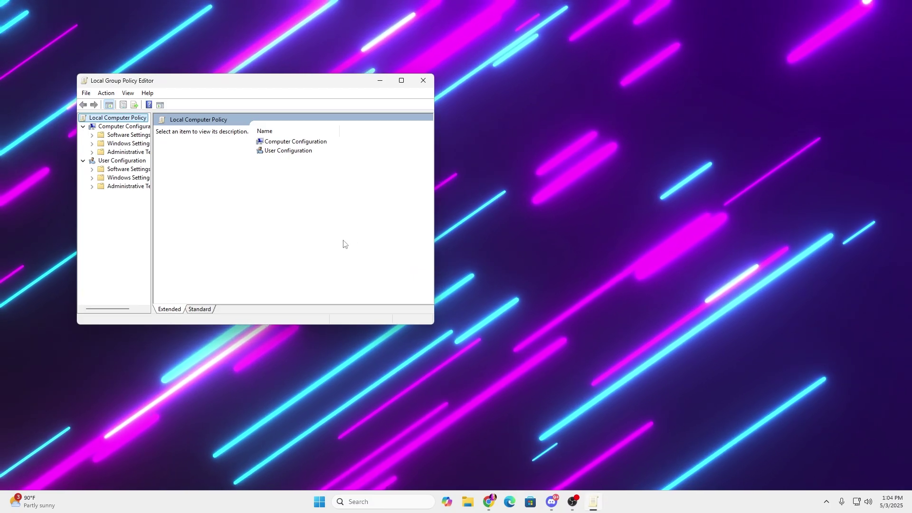
{"action": "left_click", "coordinate": [423, 80]}
Search Windows for "local g" and open Edit group policy.
{"action": "left_click", "coordinate": [376, 501]}
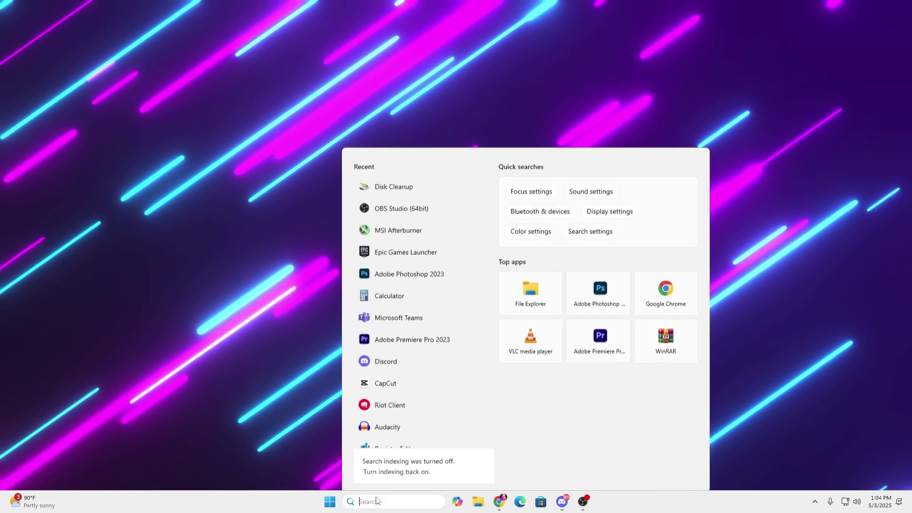
{"action": "type", "text": "lo"}
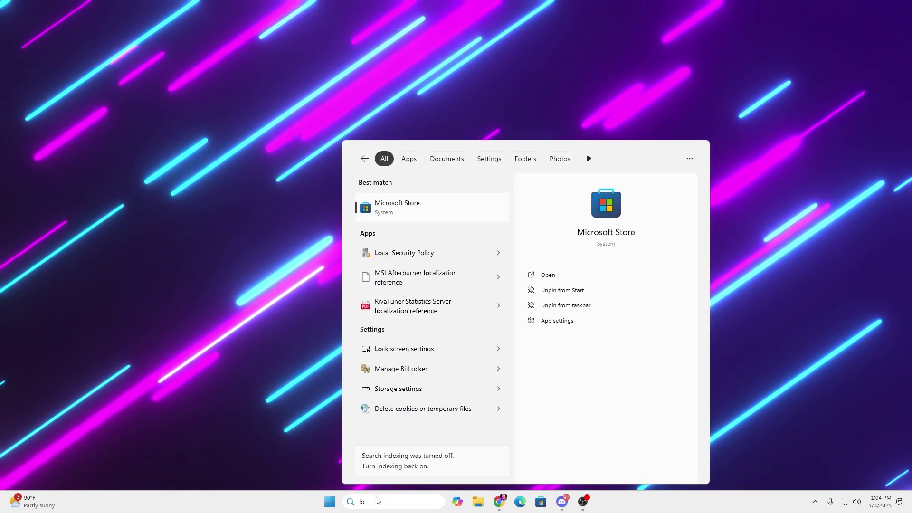
{"action": "type", "text": "cal g"}
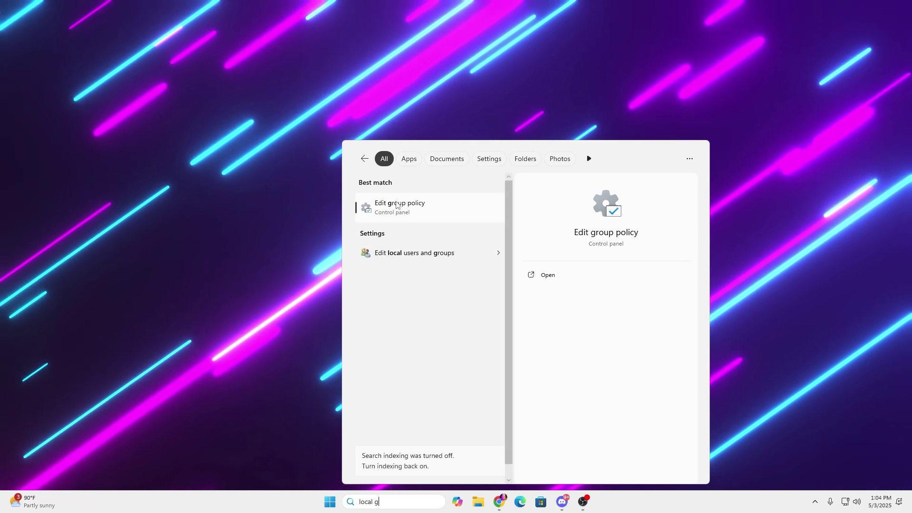
{"action": "left_click", "coordinate": [437, 211]}
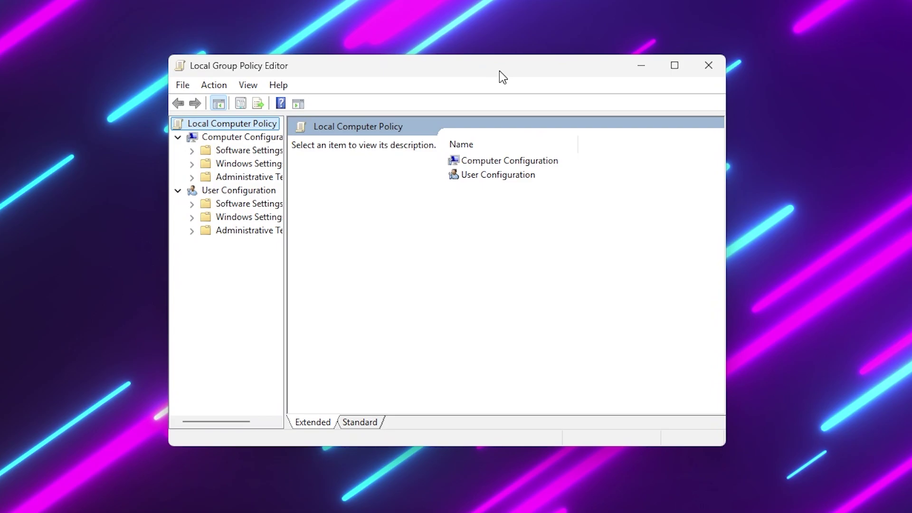
Go to Power Throttling Settings under Computer Configuration, Administrative Templates, System, Power Management.
{"action": "double_click", "coordinate": [476, 161]}
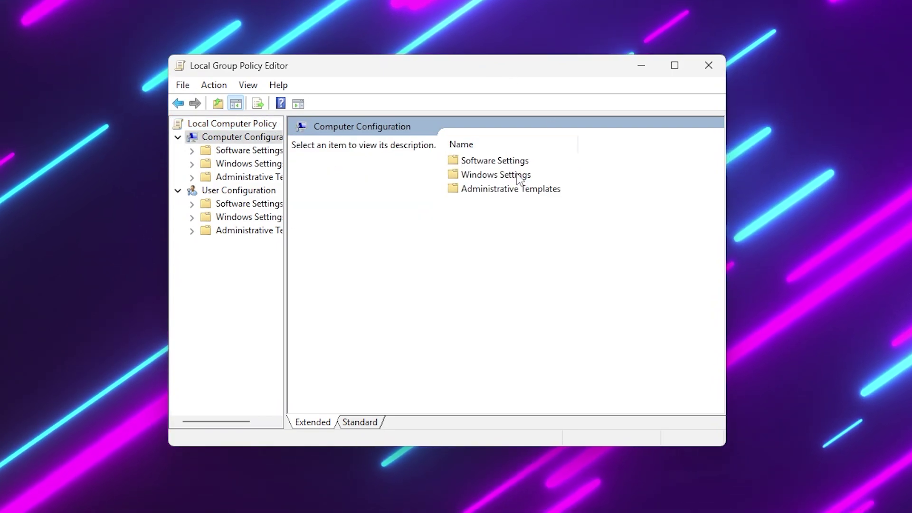
{"action": "double_click", "coordinate": [494, 189]}
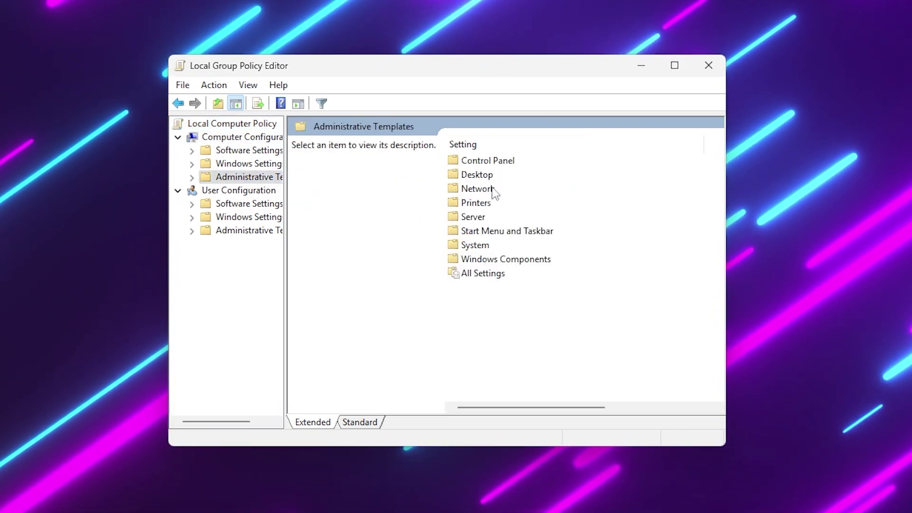
{"action": "double_click", "coordinate": [463, 244]}
{"action": "scroll", "coordinate": [475, 244], "scroll_direction": "down", "scroll_amount": 5}
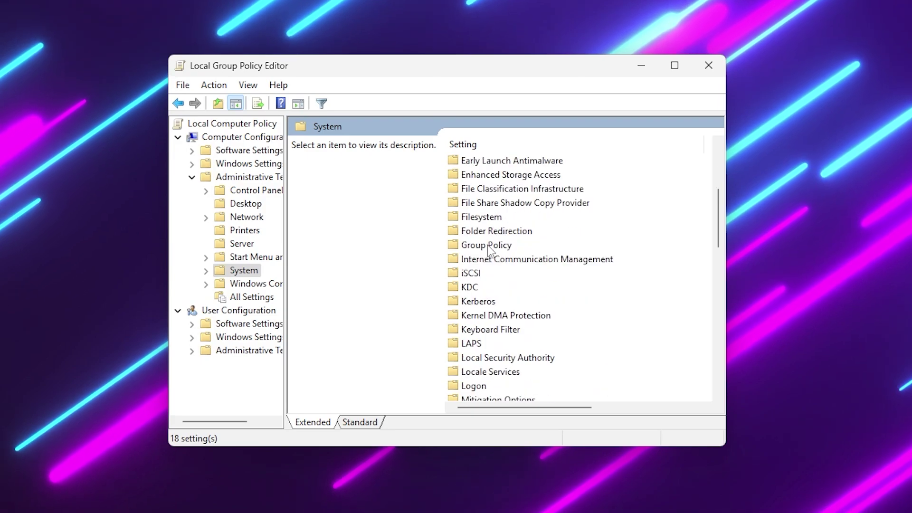
{"action": "scroll", "coordinate": [490, 249], "scroll_direction": "down", "scroll_amount": 4}
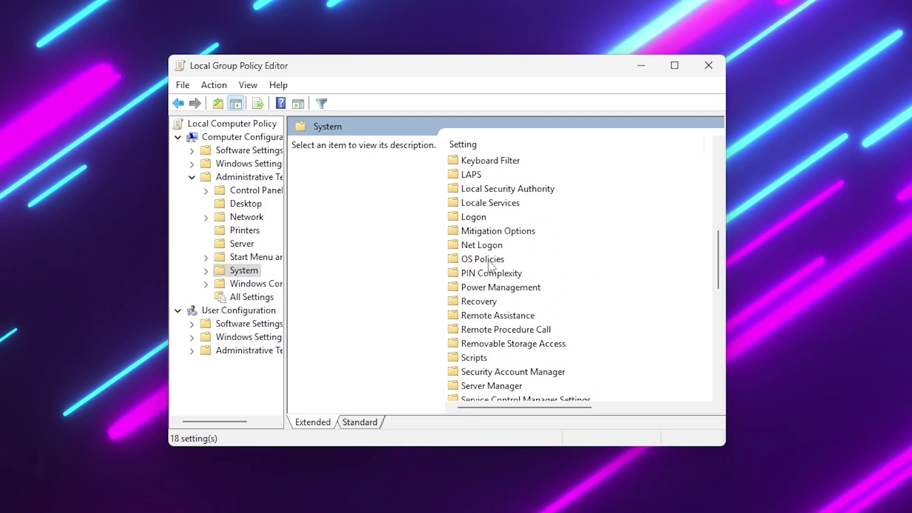
{"action": "scroll", "coordinate": [491, 266], "scroll_direction": "down", "scroll_amount": 5}
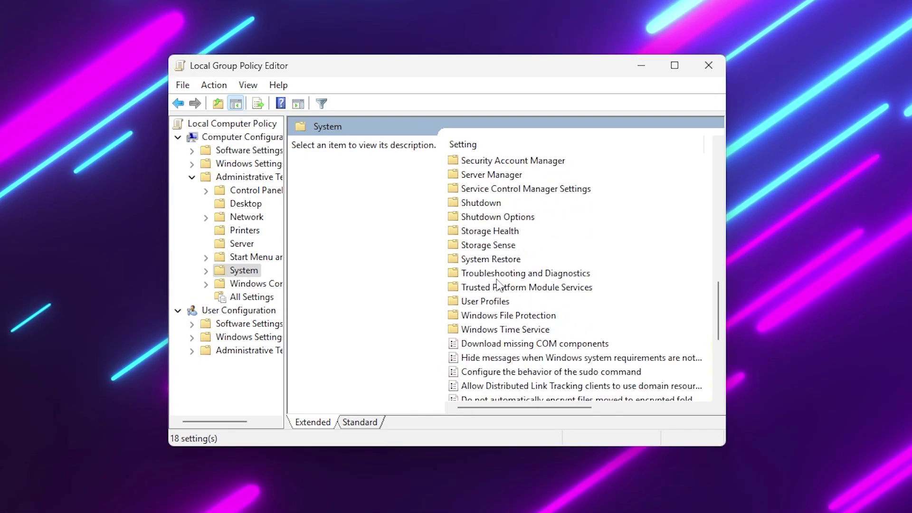
{"action": "scroll", "coordinate": [497, 285], "scroll_direction": "up", "scroll_amount": 3}
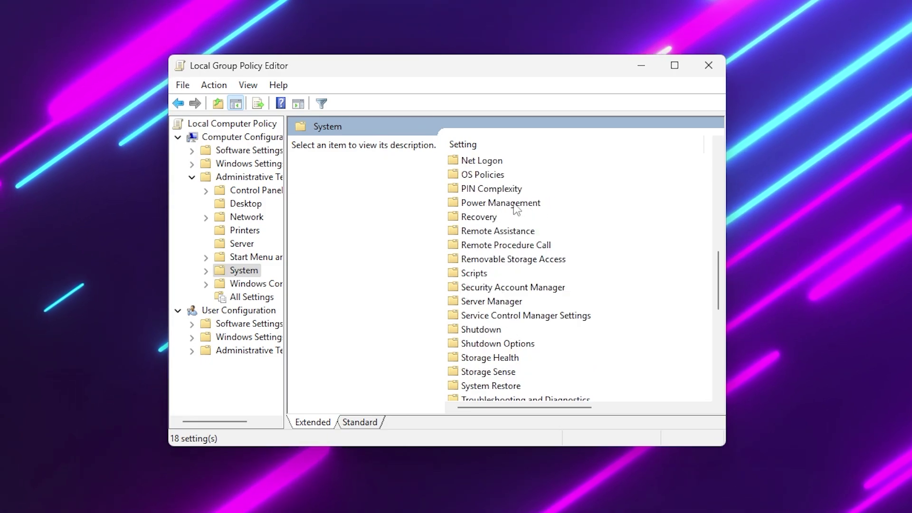
{"action": "double_click", "coordinate": [505, 204]}
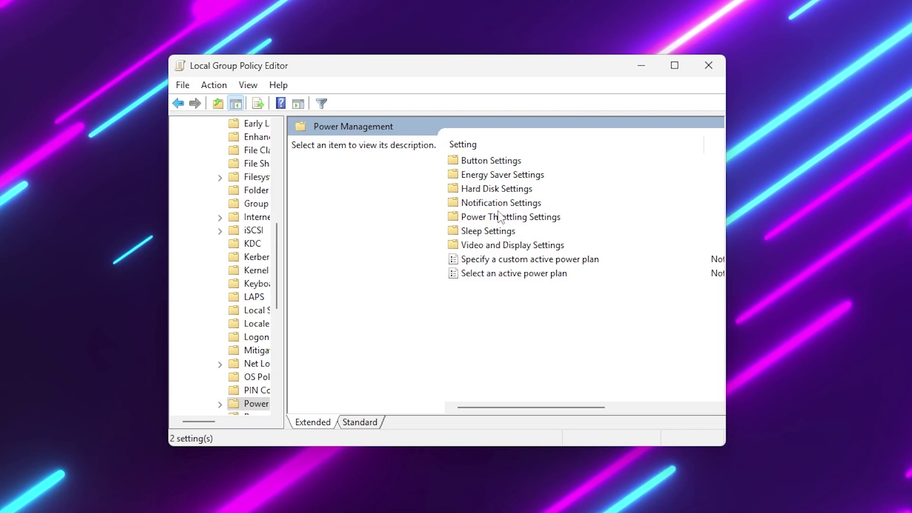
{"action": "double_click", "coordinate": [494, 217]}
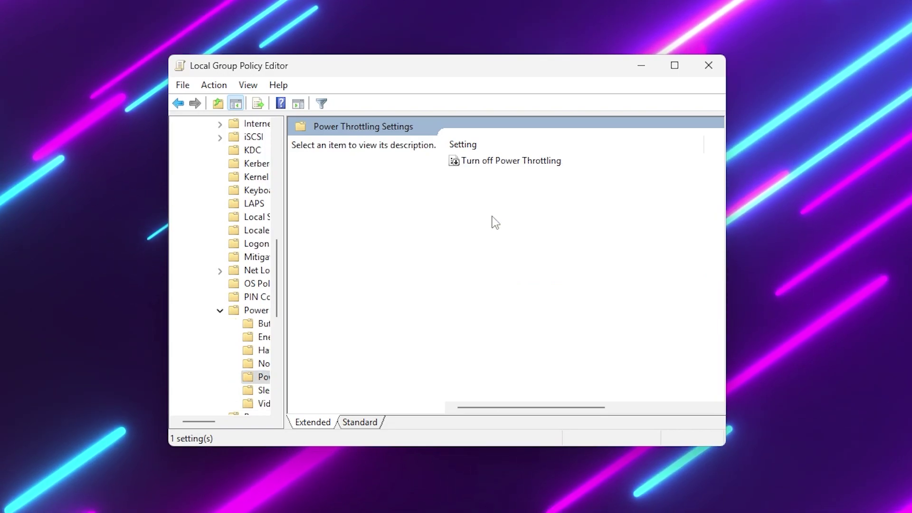
Apply the Turn off Power Throttling policy as Enabled and close the Local Group Policy Editor.
{"action": "double_click", "coordinate": [495, 162]}
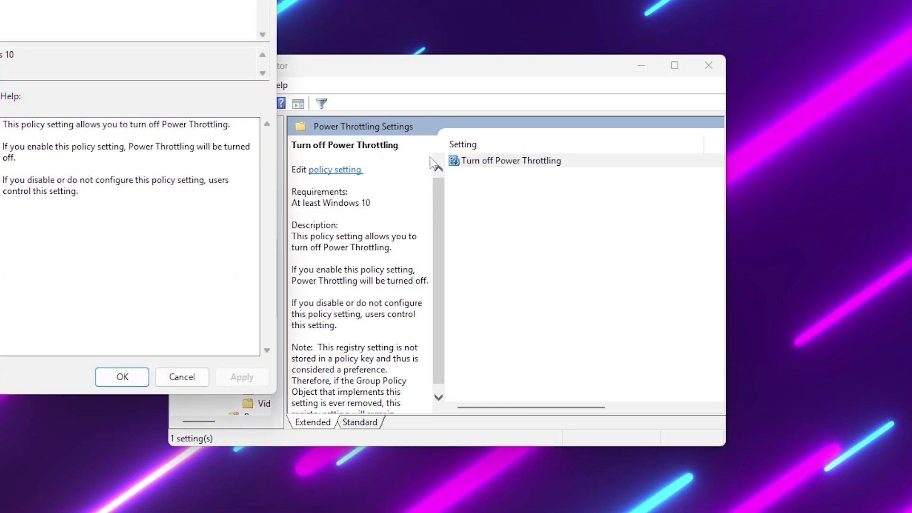
{"action": "left_click_drag", "start_coordinate": [1, 1], "coordinate": [408, 35]}
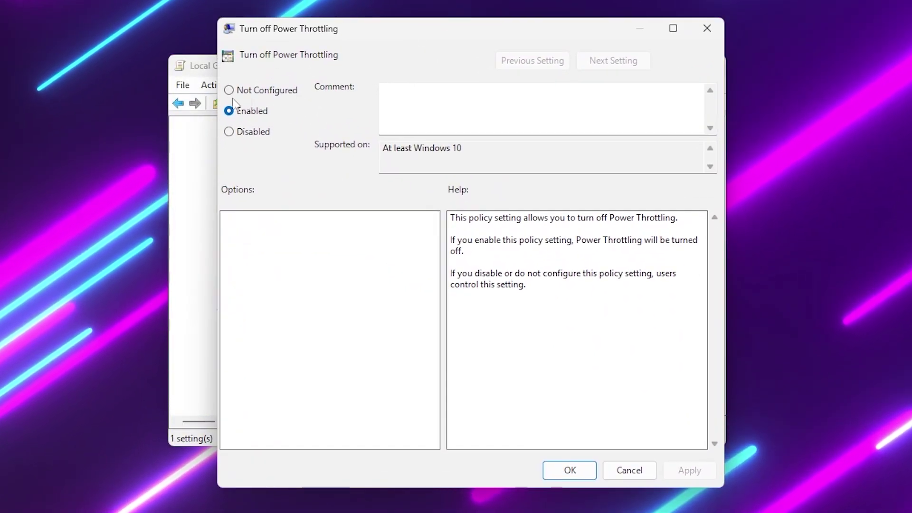
{"action": "left_click", "coordinate": [569, 471]}
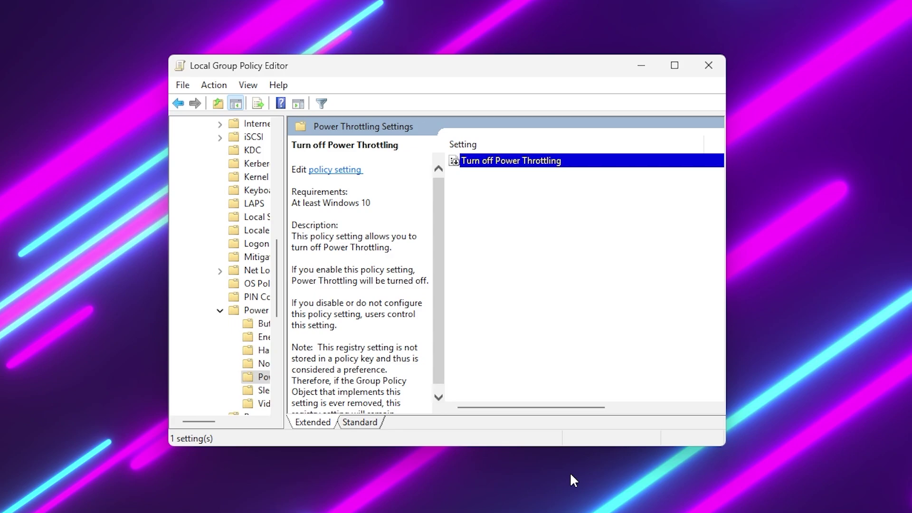
{"action": "left_click", "coordinate": [708, 65]}
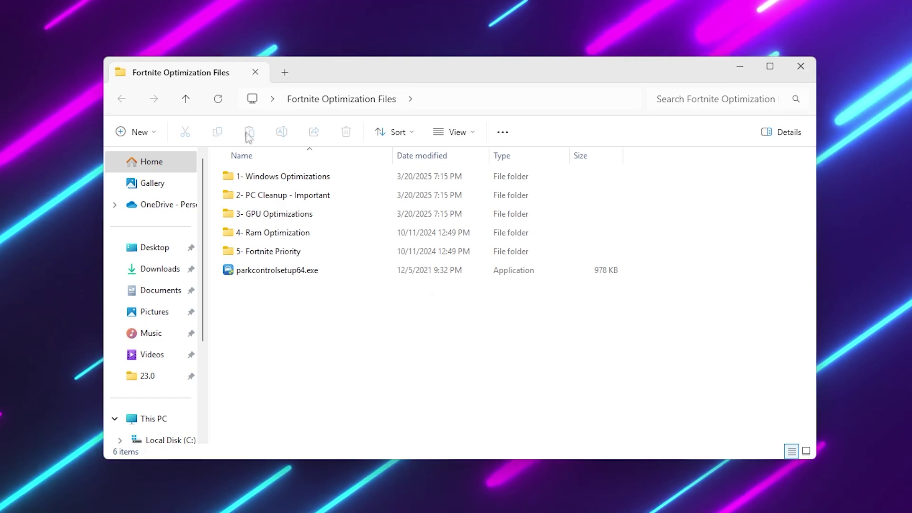
Open the "1- Windows Optimizations" folder inside Fortnite Optimization Files.
{"action": "left_click", "coordinate": [52, 171]}
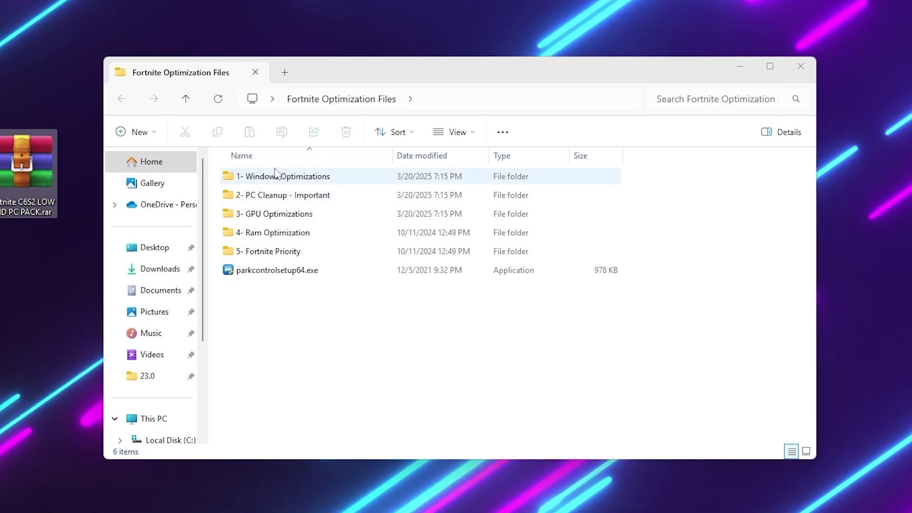
{"action": "double_click", "coordinate": [301, 177]}
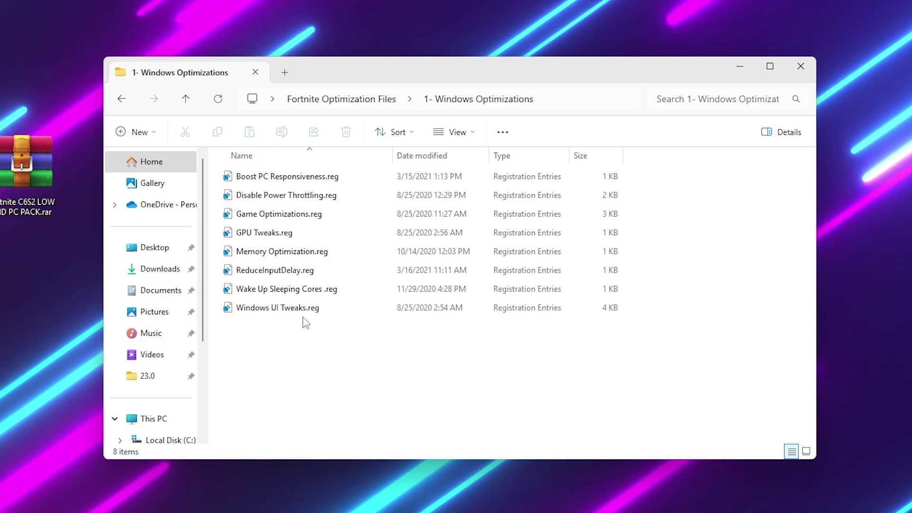
Examine the NetworkThrottlingIndex and SystemResponsiveness entries of Boost PC Responsiveness.reg in Notepad, and close it.
{"action": "right_click", "coordinate": [268, 179]}
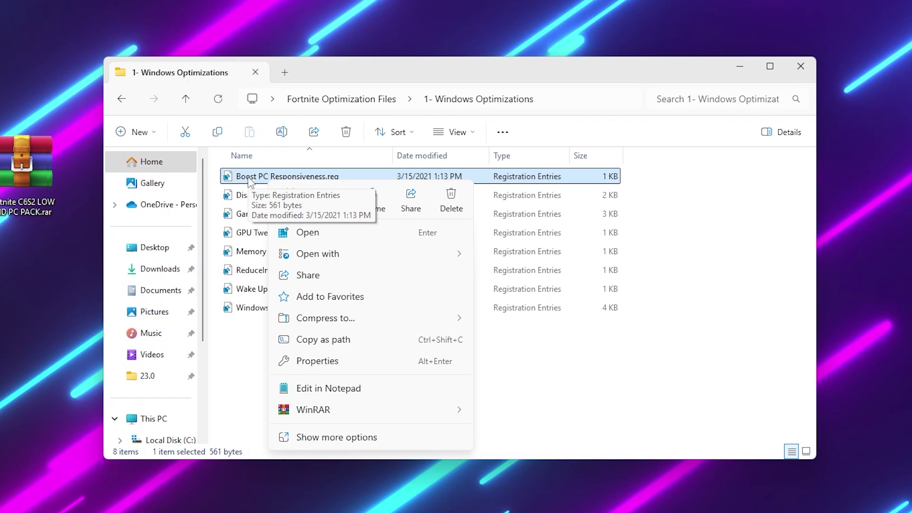
{"action": "left_click", "coordinate": [333, 388]}
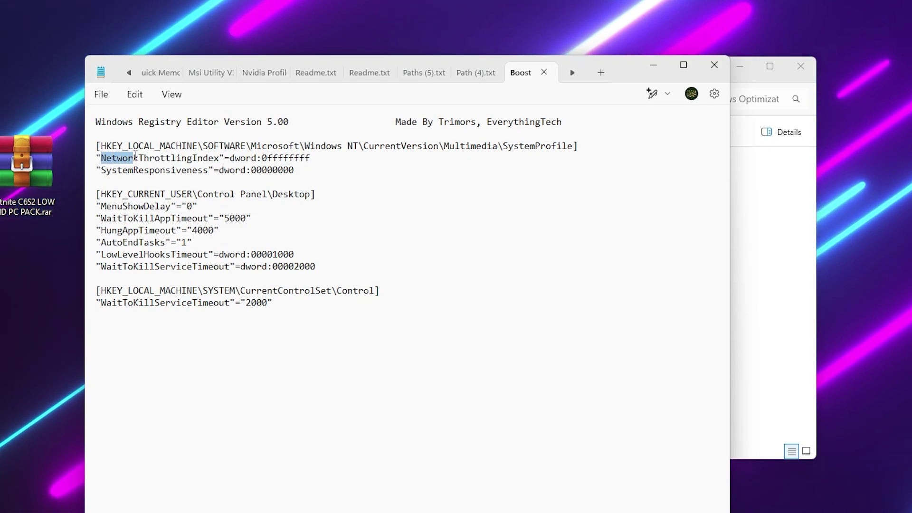
{"action": "left_click_drag", "start_coordinate": [136, 157], "coordinate": [308, 157]}
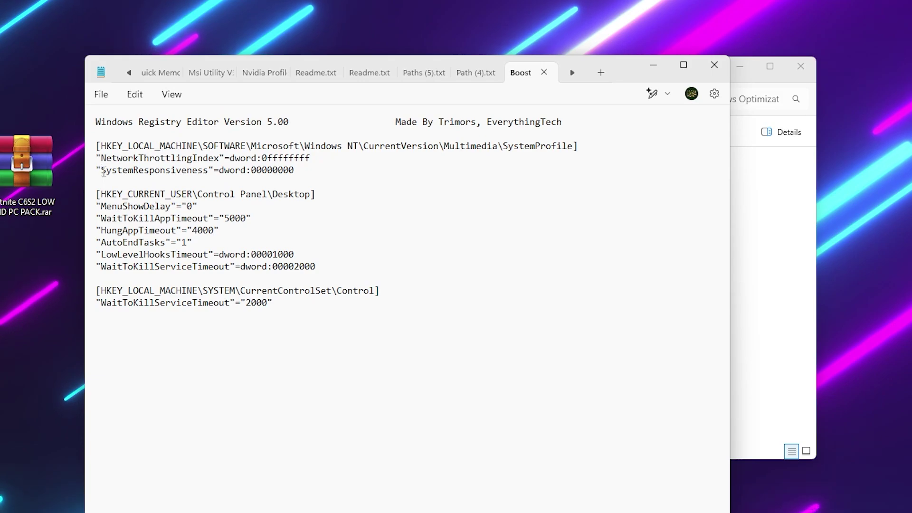
{"action": "left_click_drag", "start_coordinate": [101, 170], "coordinate": [295, 170]}
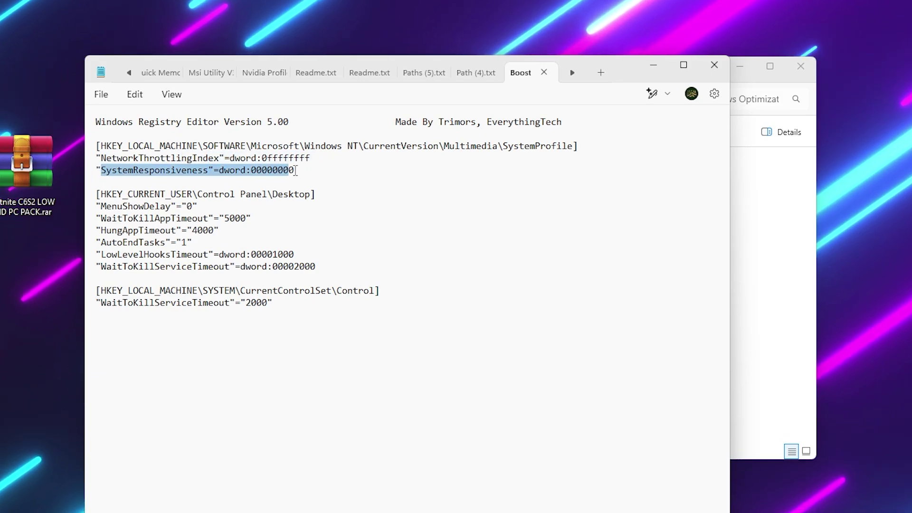
{"action": "left_click", "coordinate": [713, 65]}
Merge Boost PC Responsiveness.reg into the Windows registry, accepting the confirmations.
{"action": "double_click", "coordinate": [261, 177]}
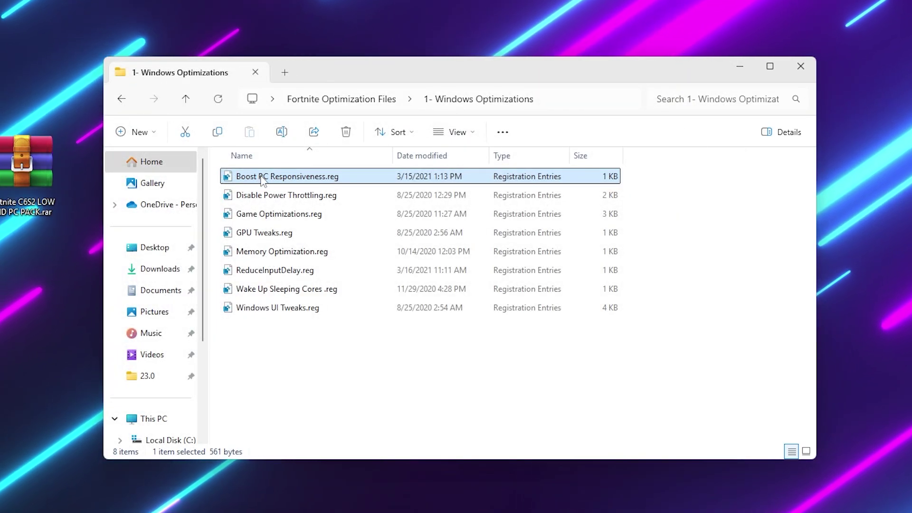
{"action": "left_click", "coordinate": [408, 397]}
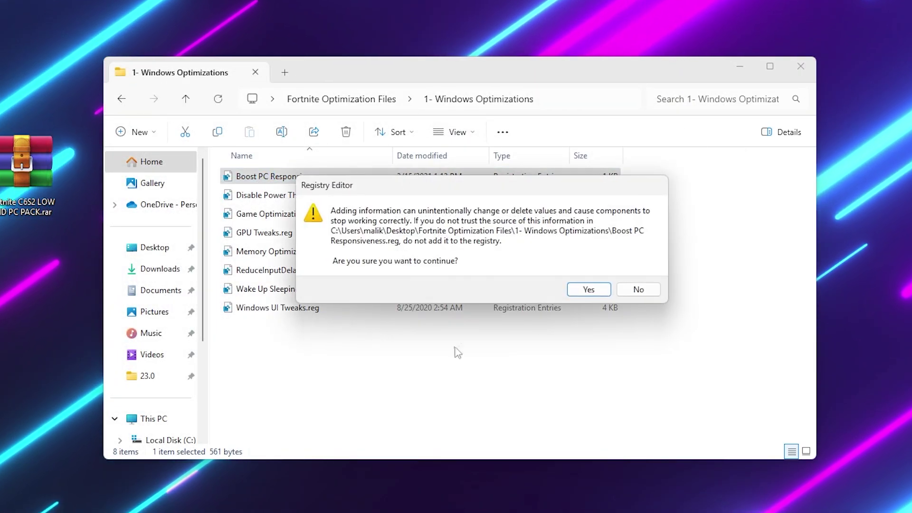
{"action": "left_click", "coordinate": [585, 287]}
{"action": "left_click", "coordinate": [641, 274]}
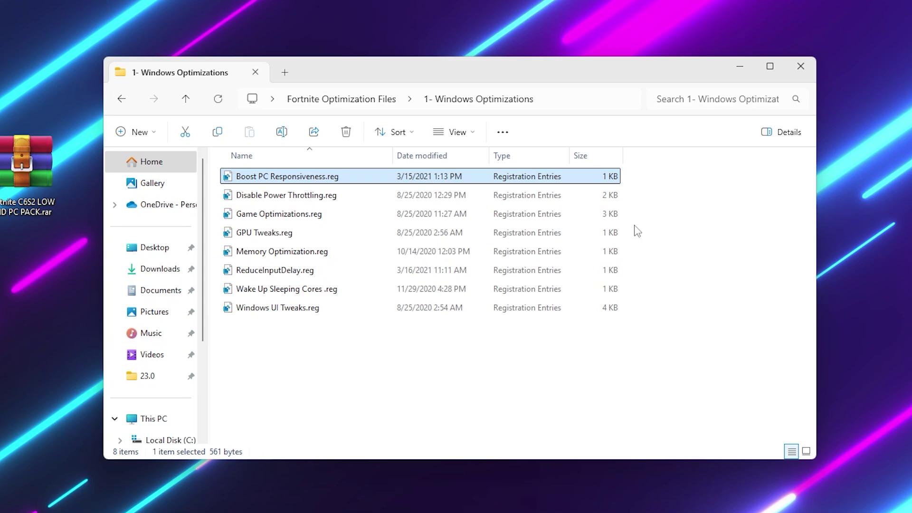
{"action": "left_click_drag", "start_coordinate": [639, 199], "coordinate": [328, 313]}
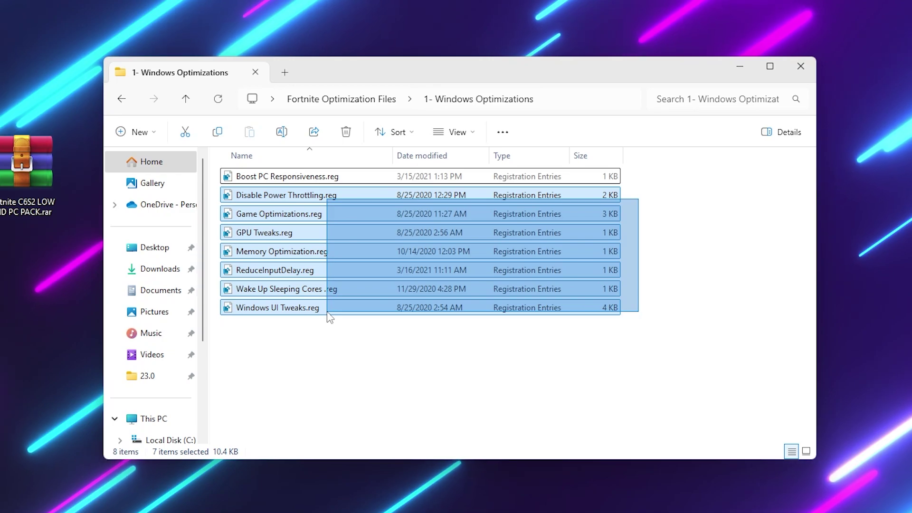
{"action": "left_click_drag", "start_coordinate": [330, 317], "coordinate": [331, 318]}
{"action": "left_click", "coordinate": [331, 328]}
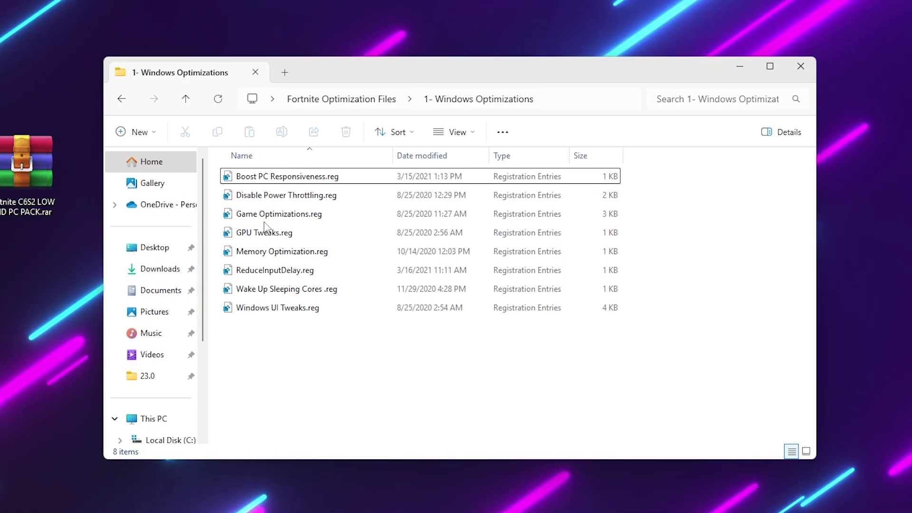
Run Delete Temporary Files.bat from the "2- PC Cleanup - Important" folder as administrator, allowing it to make changes.
{"action": "key", "text": "alt+Left"}
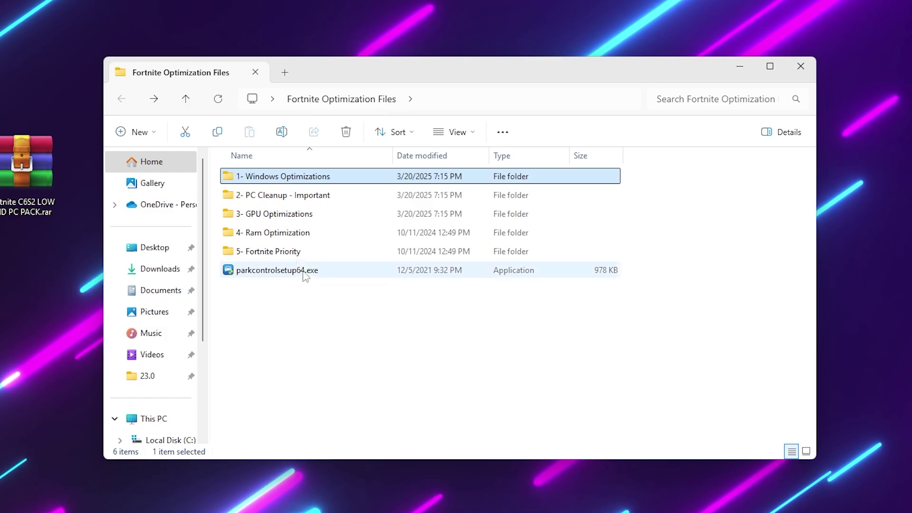
{"action": "double_click", "coordinate": [281, 197]}
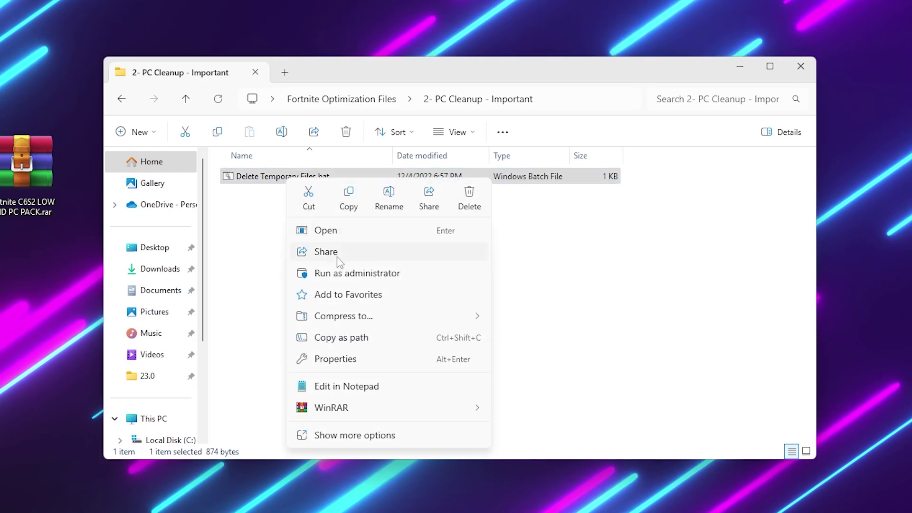
{"action": "left_click", "coordinate": [335, 274]}
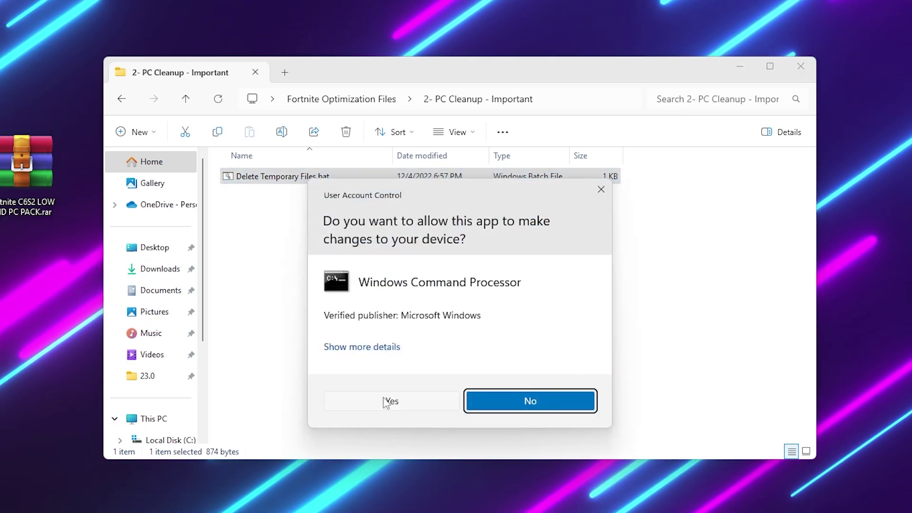
{"action": "left_click", "coordinate": [383, 401]}
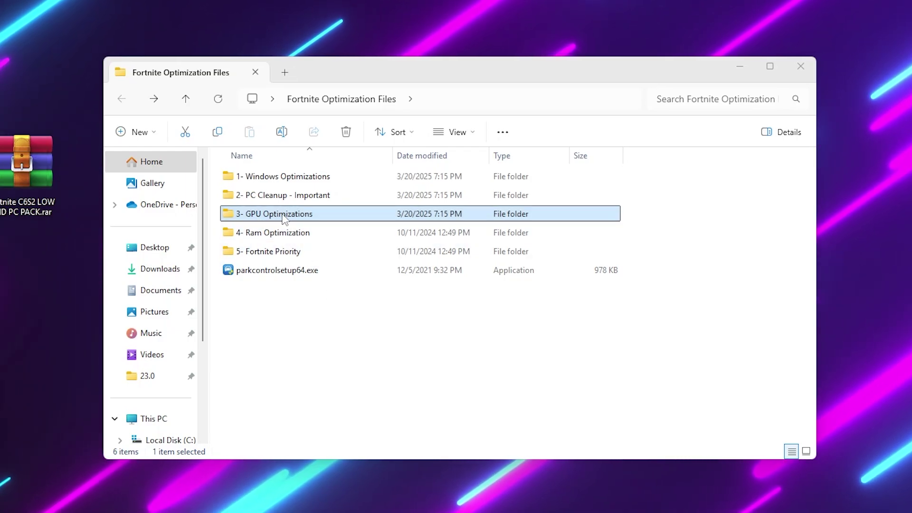
Merge Optimize Nvidia Drivers.reg from the "3- GPU Optimizations" folder into the Windows registry, accepting the confirmations.
{"action": "double_click", "coordinate": [261, 218]}
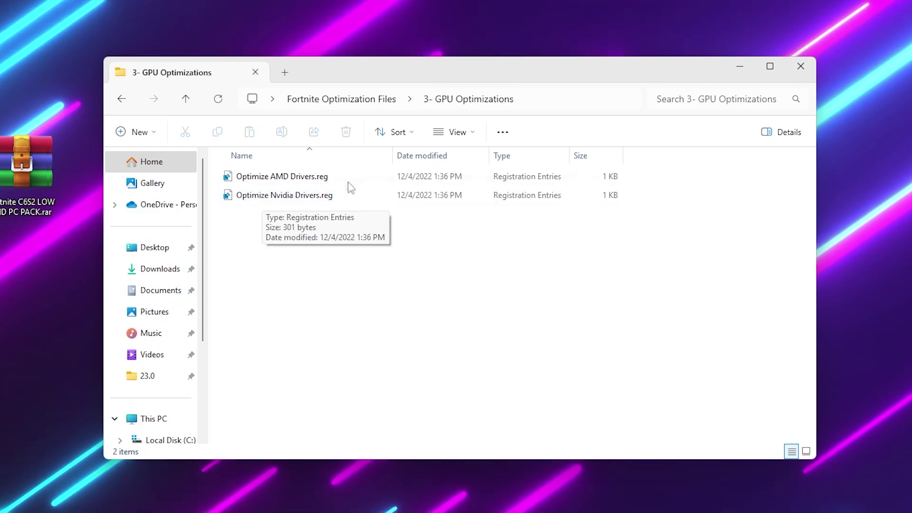
{"action": "double_click", "coordinate": [296, 195]}
{"action": "left_click", "coordinate": [394, 403]}
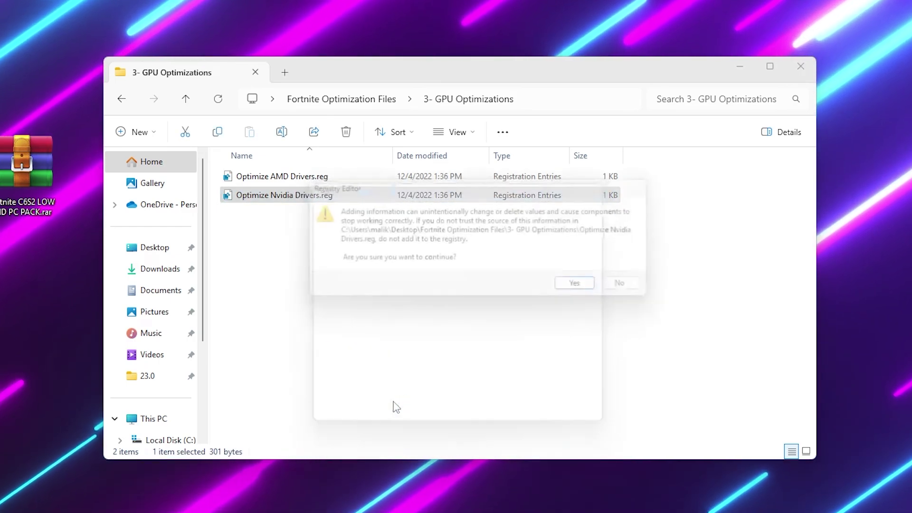
{"action": "left_click", "coordinate": [585, 287]}
{"action": "left_click", "coordinate": [636, 270]}
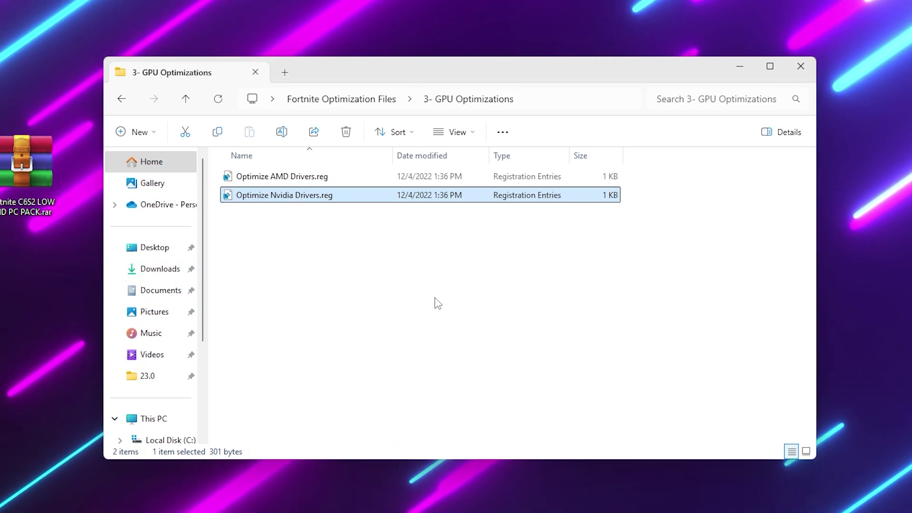
Merge 32GB Ram.reg from the "4- Ram Optimization" folder into the Windows registry, accepting the confirmations.
{"action": "key", "text": "BackSpace"}
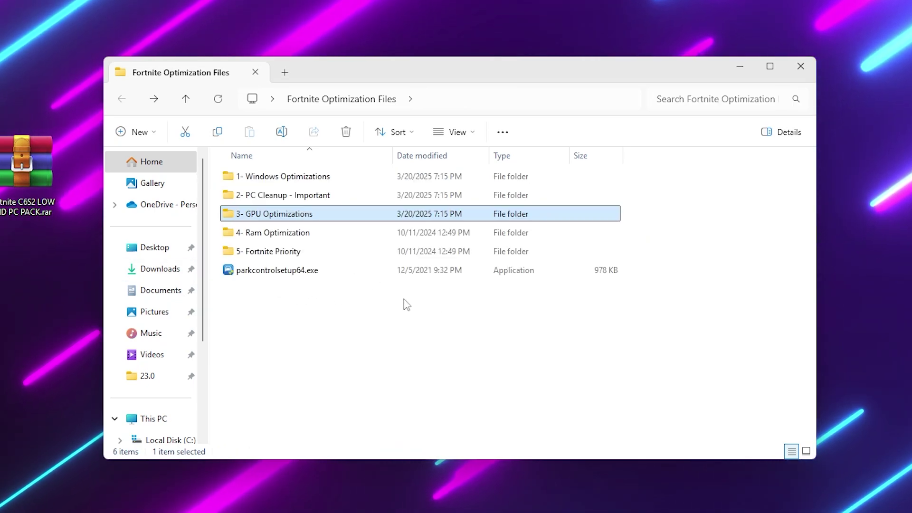
{"action": "double_click", "coordinate": [281, 232]}
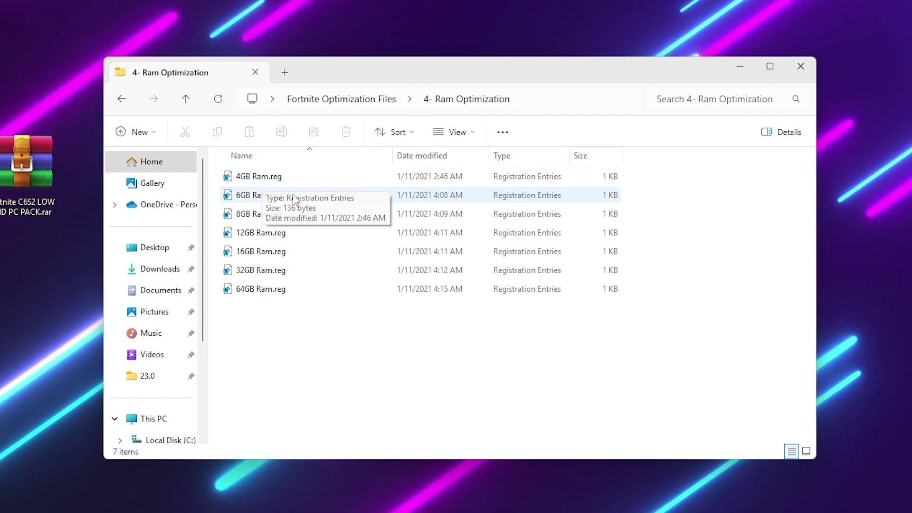
{"action": "double_click", "coordinate": [262, 272]}
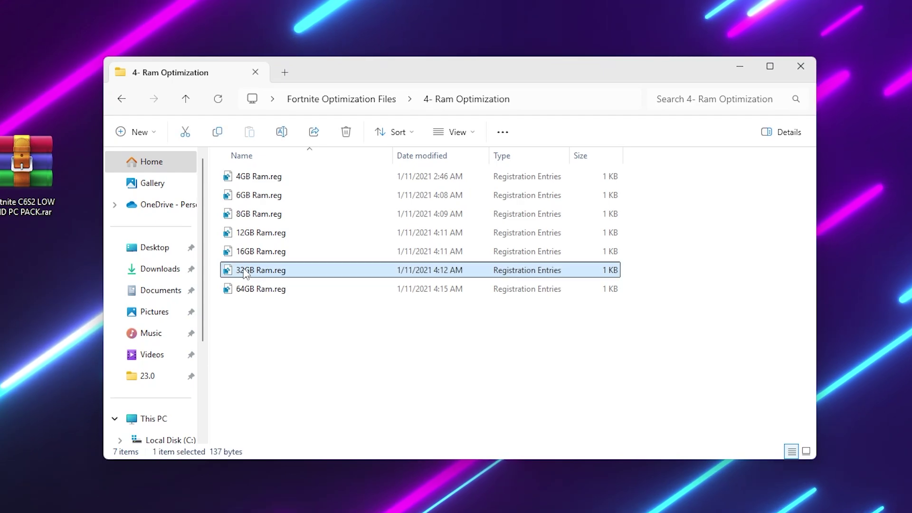
{"action": "left_click", "coordinate": [406, 407]}
{"action": "left_click", "coordinate": [589, 288]}
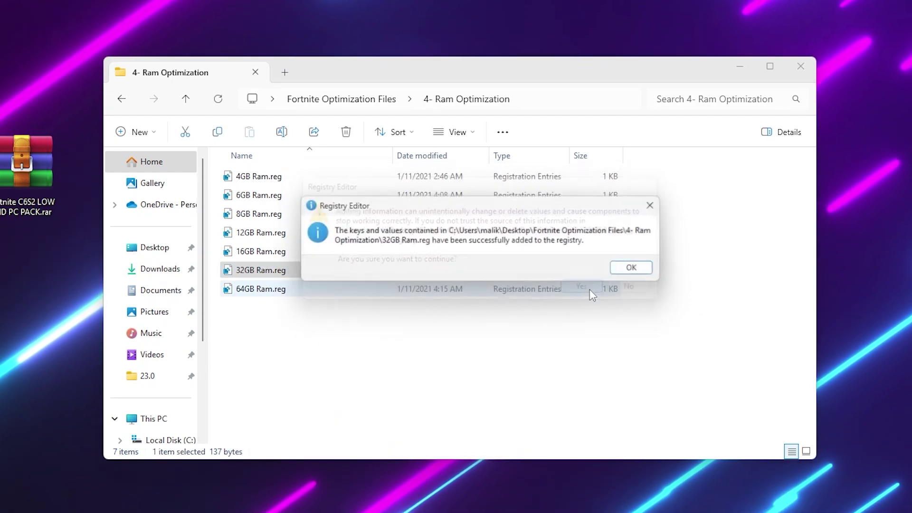
{"action": "left_click", "coordinate": [638, 269]}
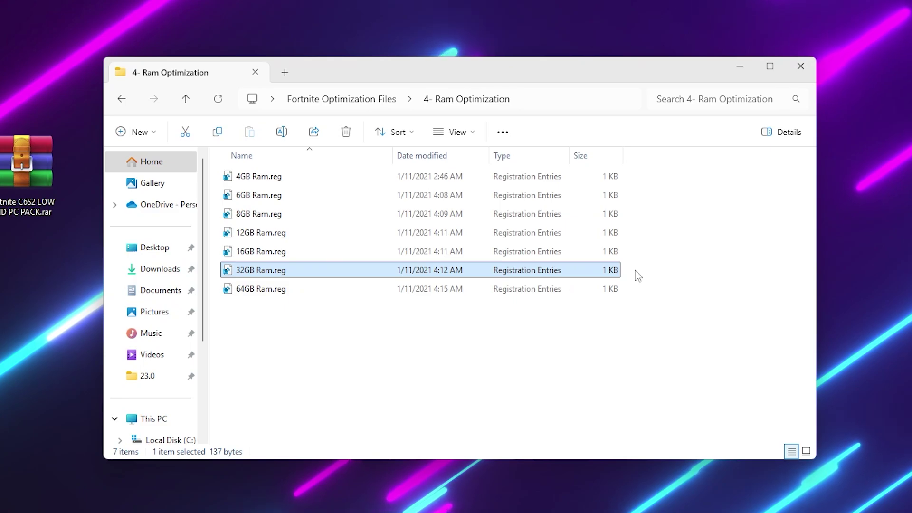
Examine the SvcHostSplitThresholdInKB entry of 32GB Ram.reg in Notepad, and close it.
{"action": "right_click", "coordinate": [255, 275]}
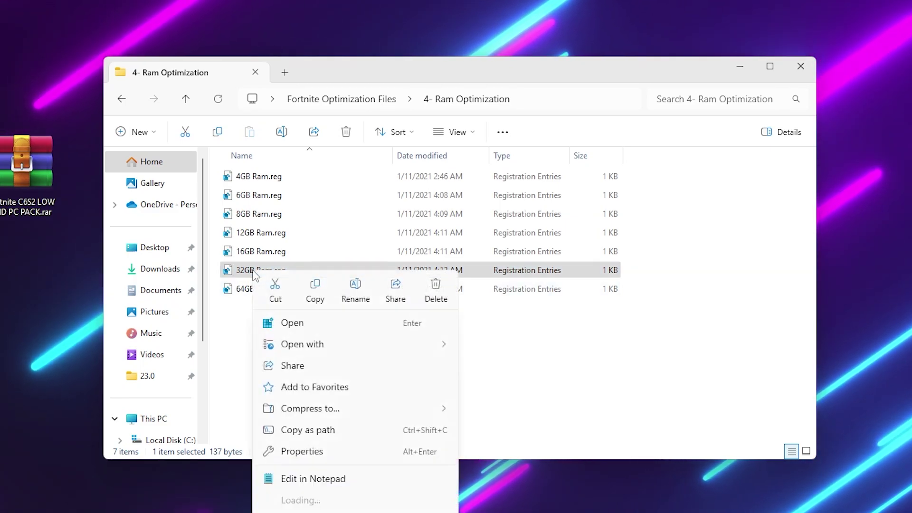
{"action": "left_click", "coordinate": [298, 475]}
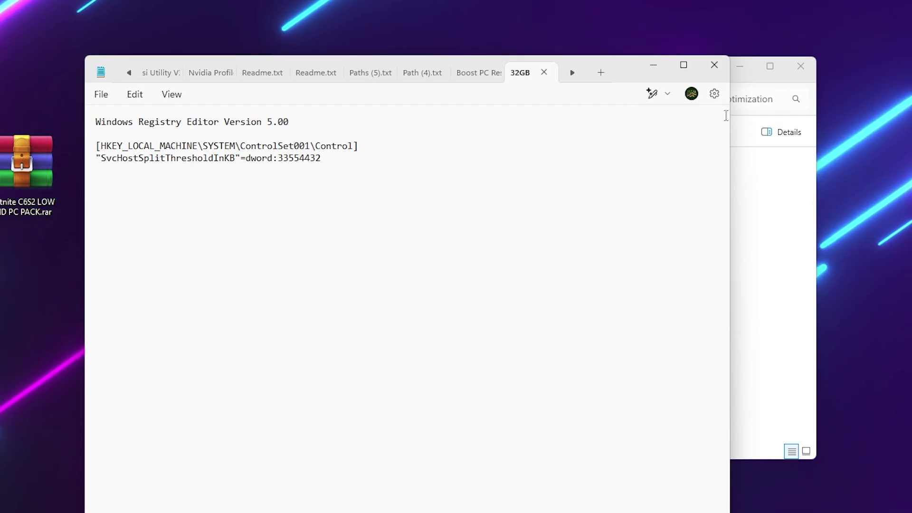
{"action": "left_click", "coordinate": [714, 65]}
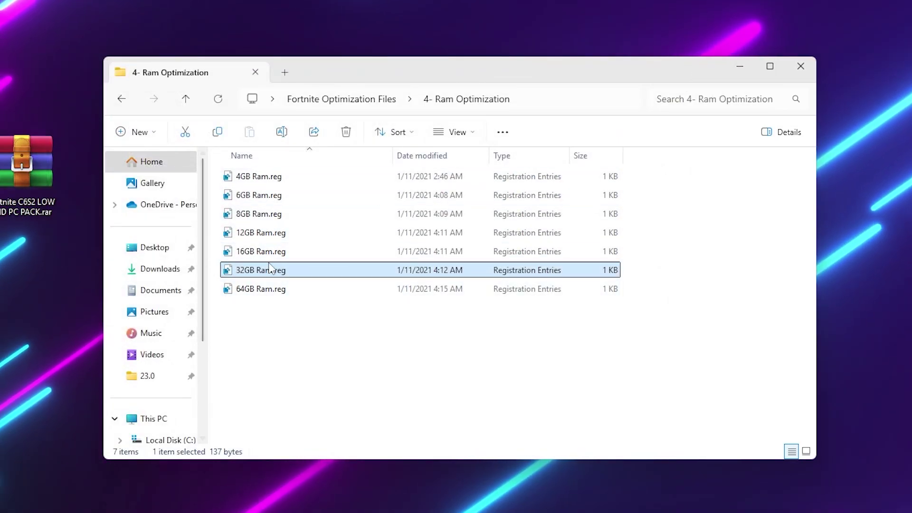
Merge Fortnite Medium Priority.reg from the "5- Fortnite Priority" folder into the Windows registry, accepting the confirmations.
{"action": "key", "text": "alt+Left"}
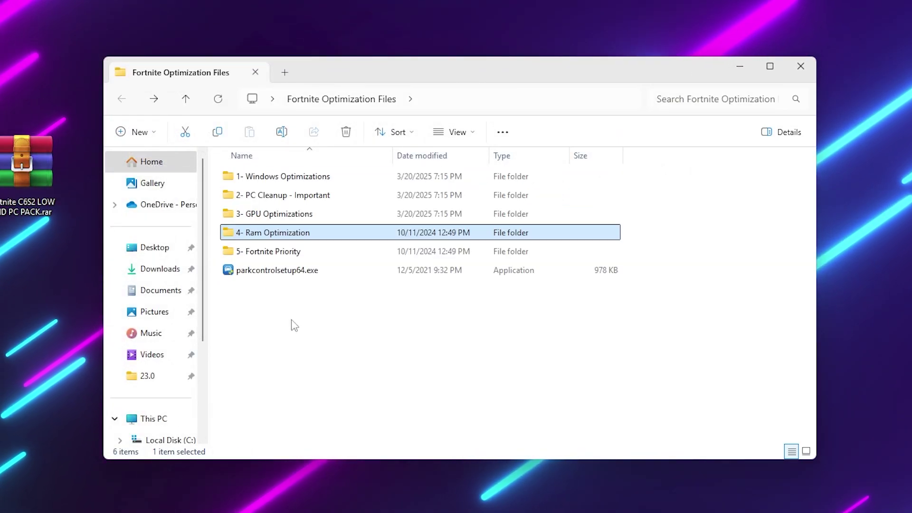
{"action": "double_click", "coordinate": [284, 254]}
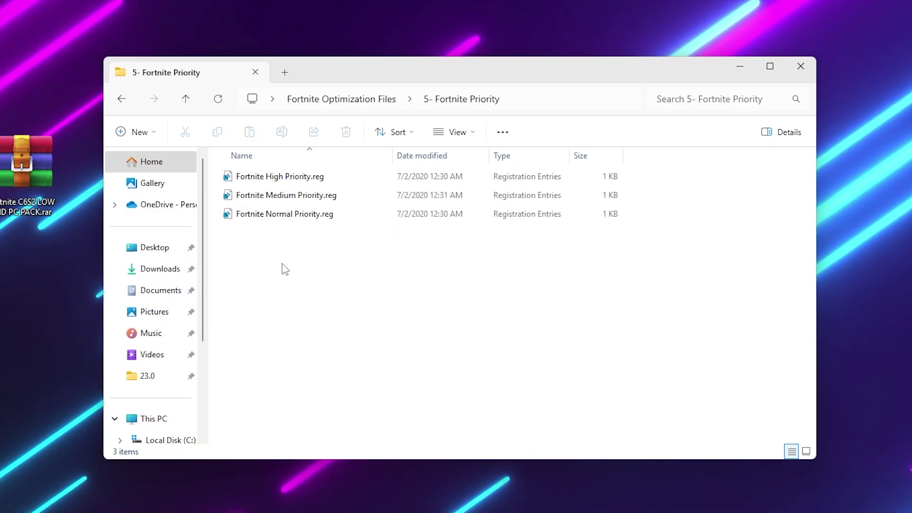
{"action": "left_click_drag", "start_coordinate": [275, 259], "coordinate": [353, 250]}
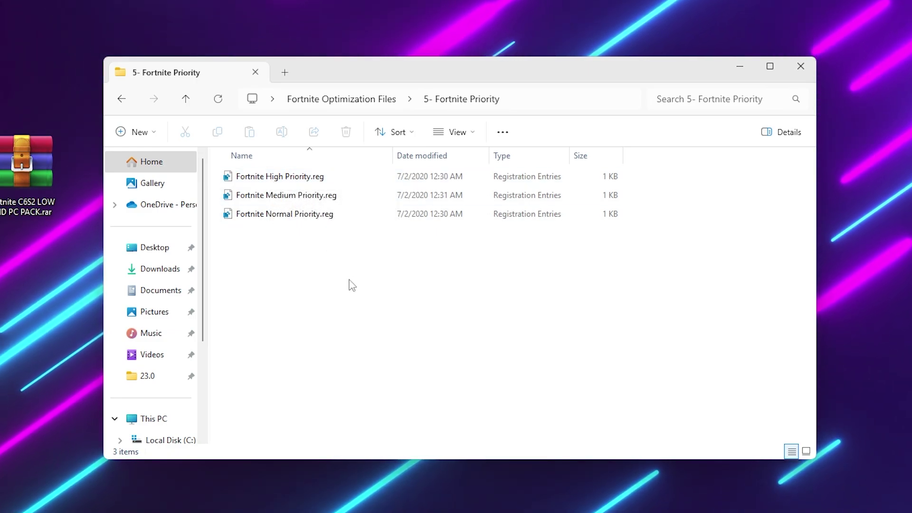
{"action": "double_click", "coordinate": [290, 195]}
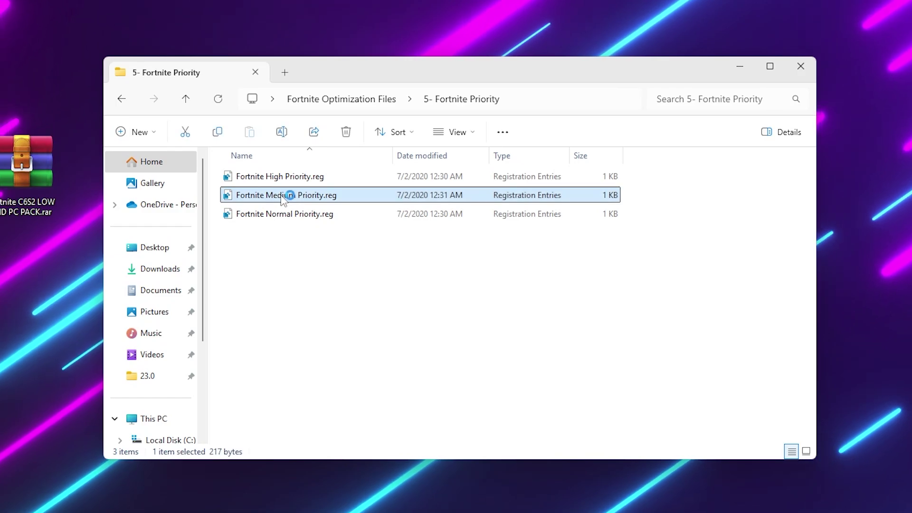
{"action": "left_click", "coordinate": [402, 409]}
{"action": "left_click", "coordinate": [587, 287]}
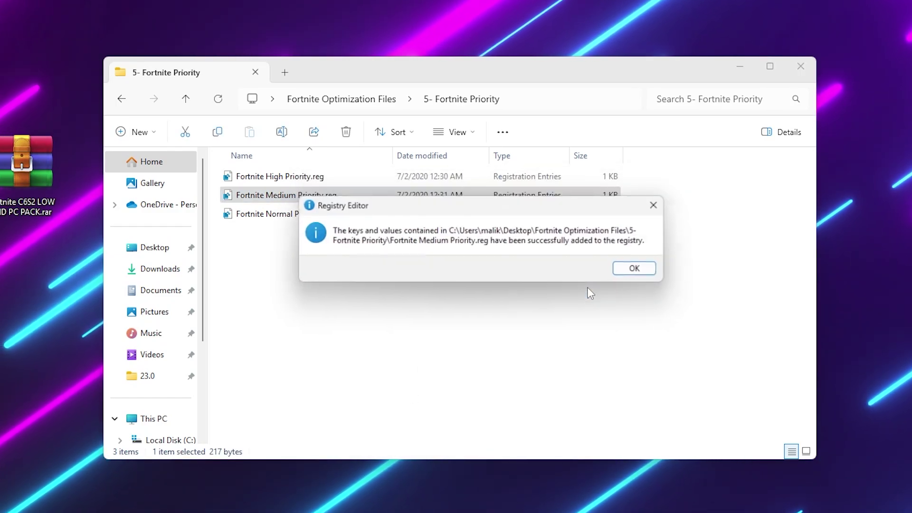
{"action": "left_click", "coordinate": [633, 268]}
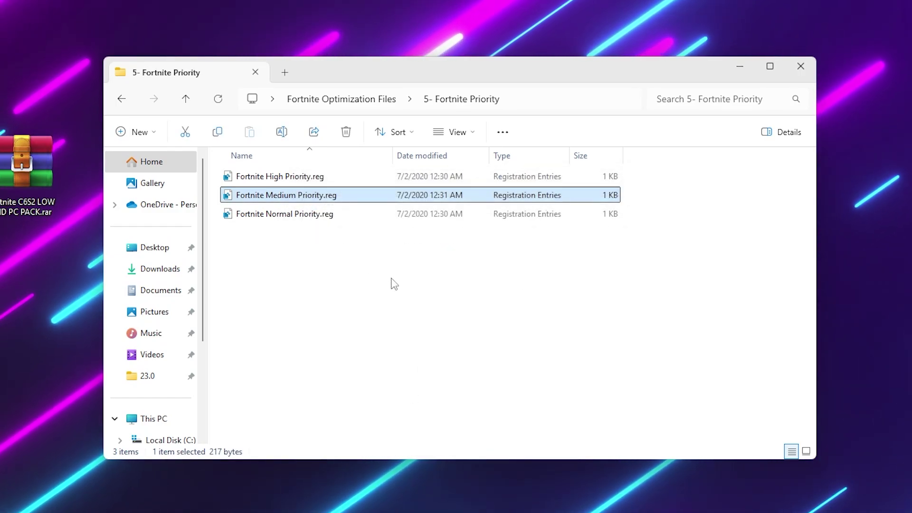
Return to the Fortnite Optimization Files folder and launch the ParkControl app, allowing it to make changes.
{"action": "key", "text": "alt+Left"}
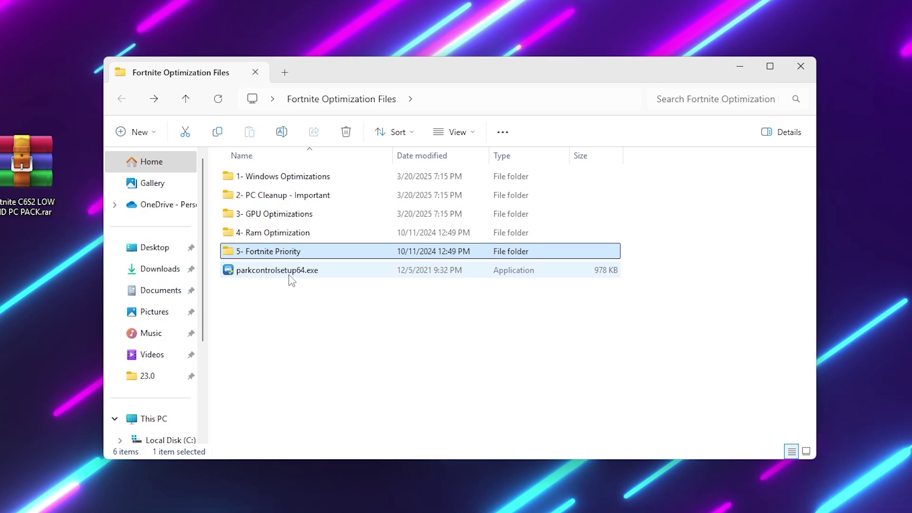
{"action": "mouse_move", "coordinate": [292, 280]}
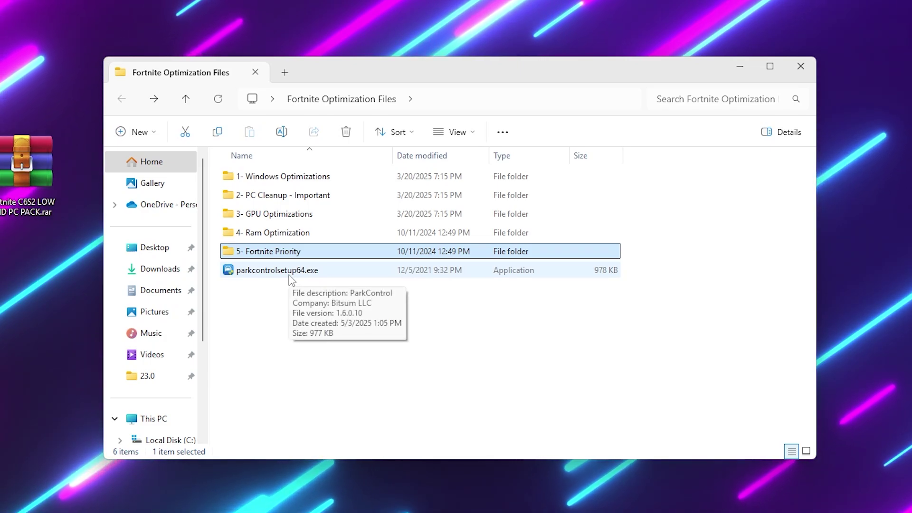
{"action": "key", "text": "super"}
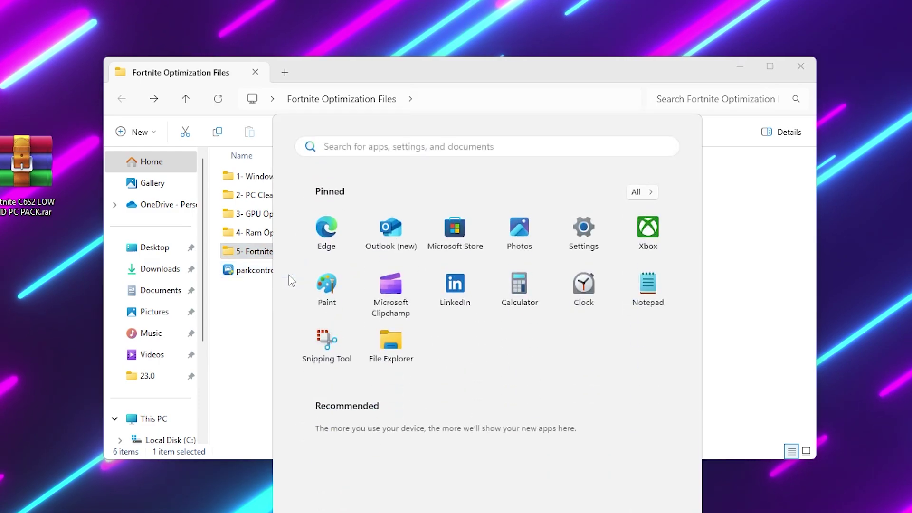
{"action": "type", "text": "parkcontrol"}
{"action": "key", "text": "Return"}
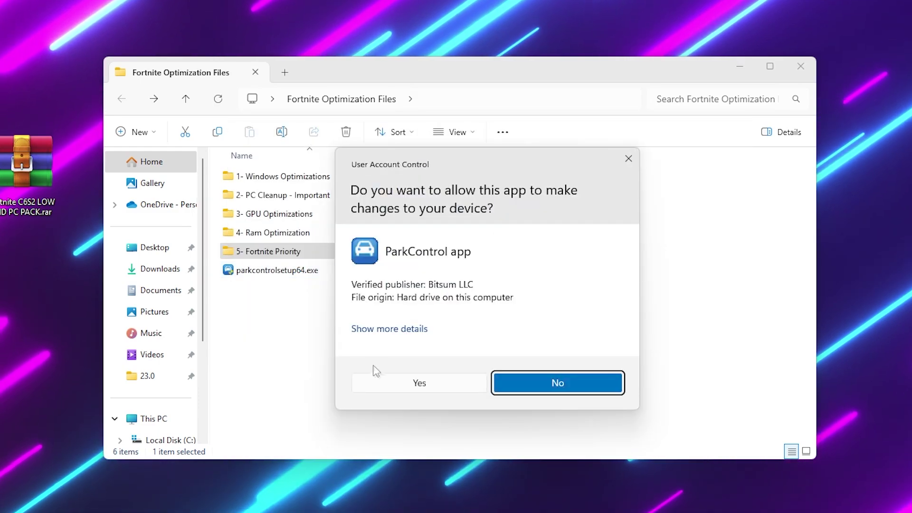
{"action": "left_click", "coordinate": [426, 381]}
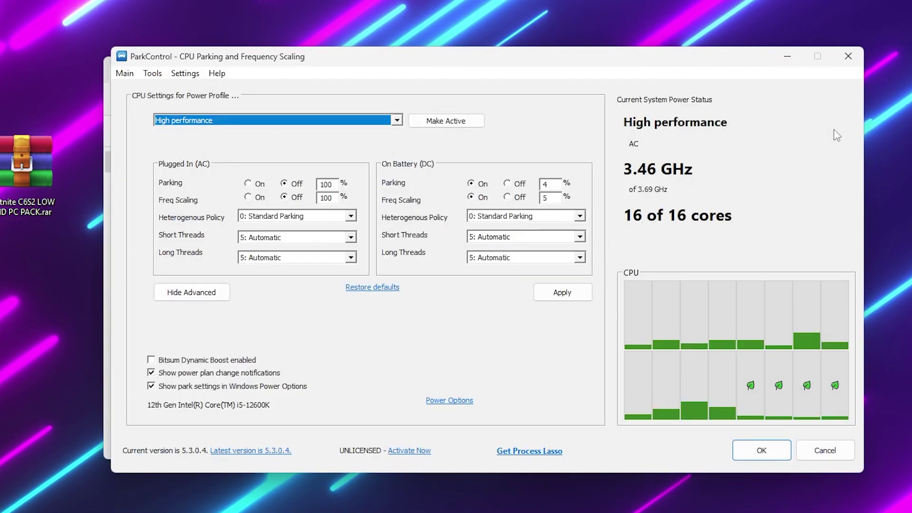
Select the High performance power profile, apply on-battery Parking and Freq Scaling as Off at 100%, and close ParkControl with the settings accepted.
{"action": "left_click_drag", "start_coordinate": [526, 59], "coordinate": [514, 57]}
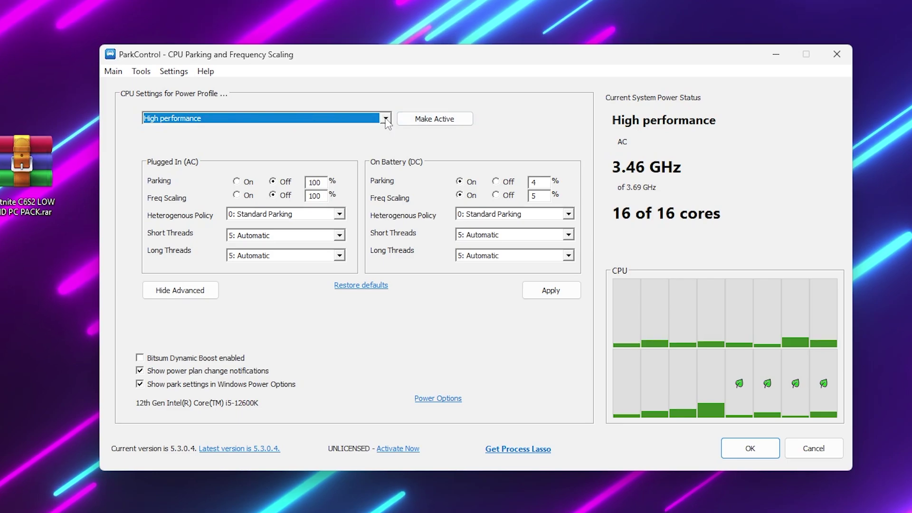
{"action": "left_click", "coordinate": [385, 119]}
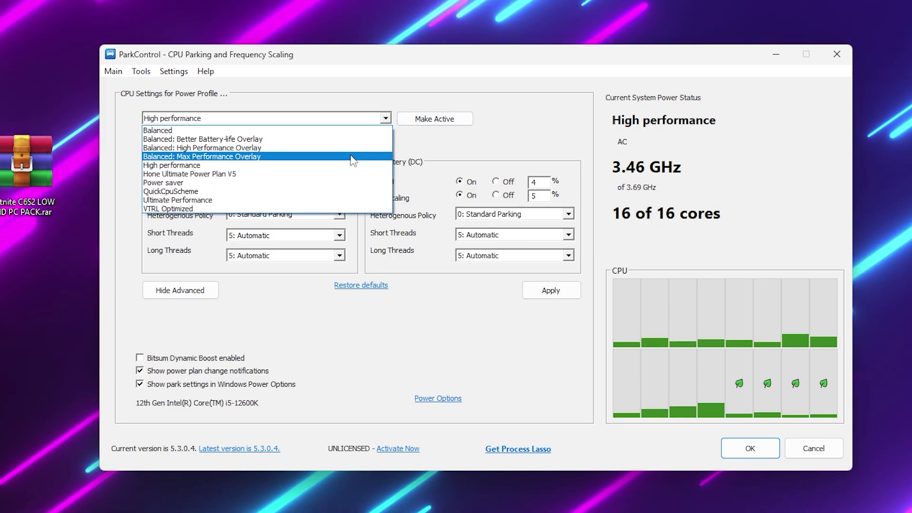
{"action": "left_click", "coordinate": [354, 166]}
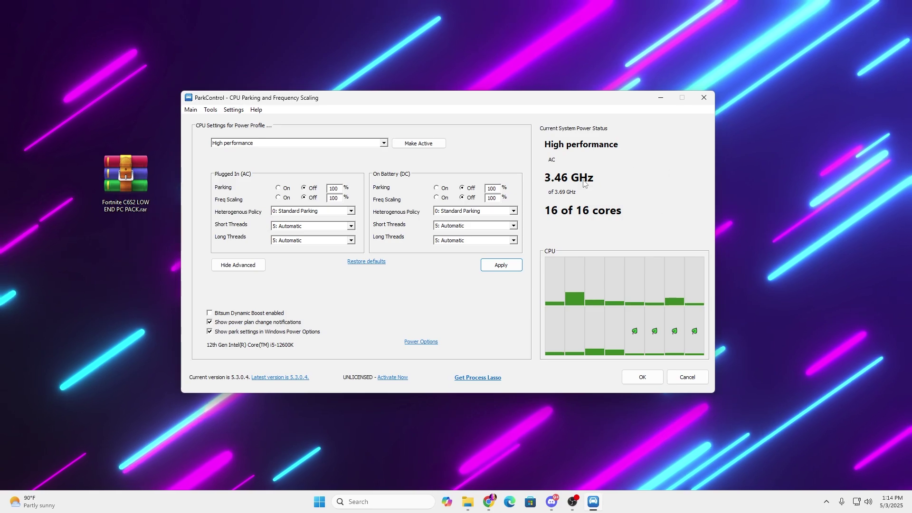
{"action": "left_click", "coordinate": [643, 377]}
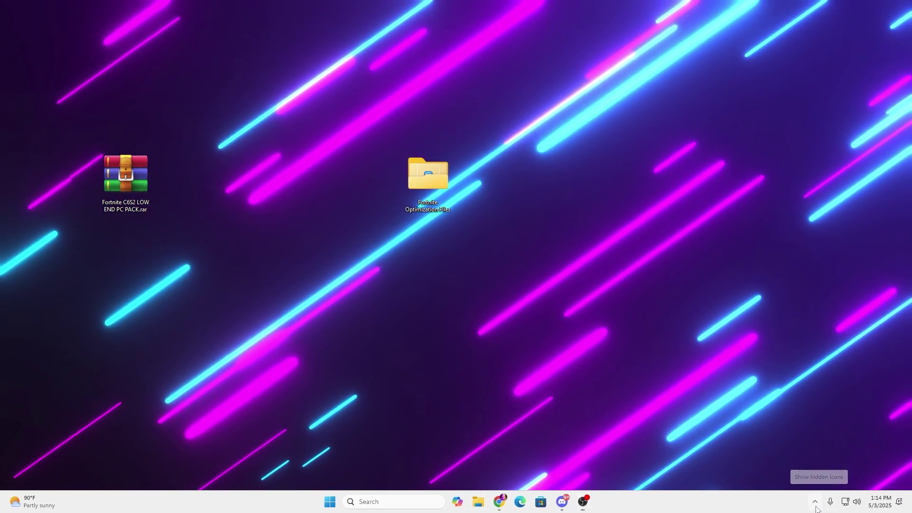
{"action": "left_click", "coordinate": [815, 502]}
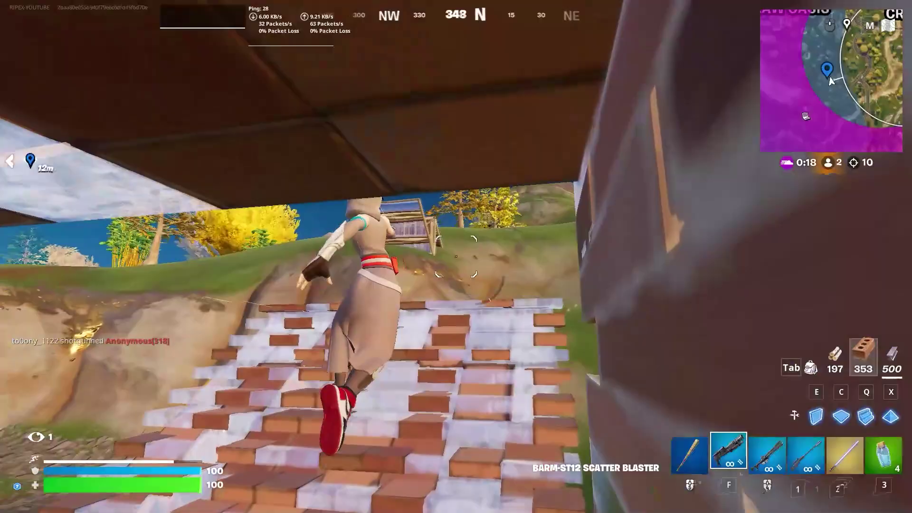
{"action": "key", "text": "c"}
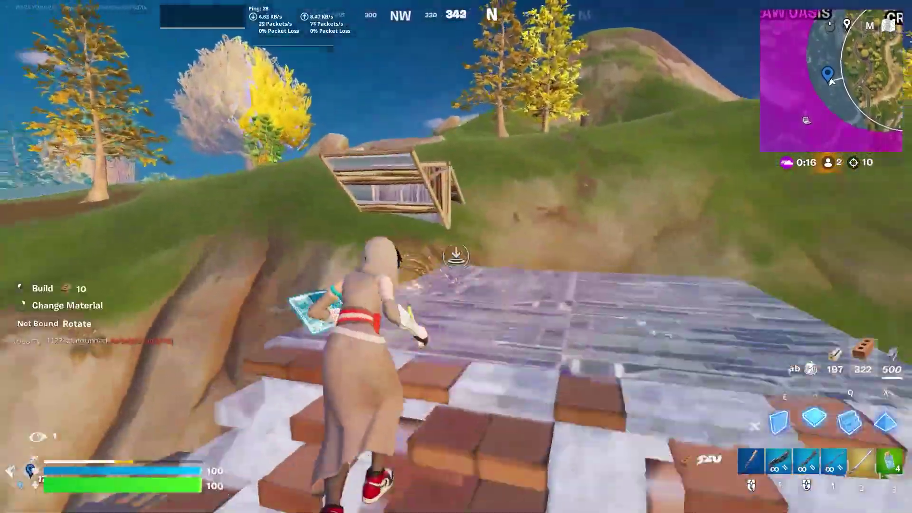
{"action": "key", "text": "f"}
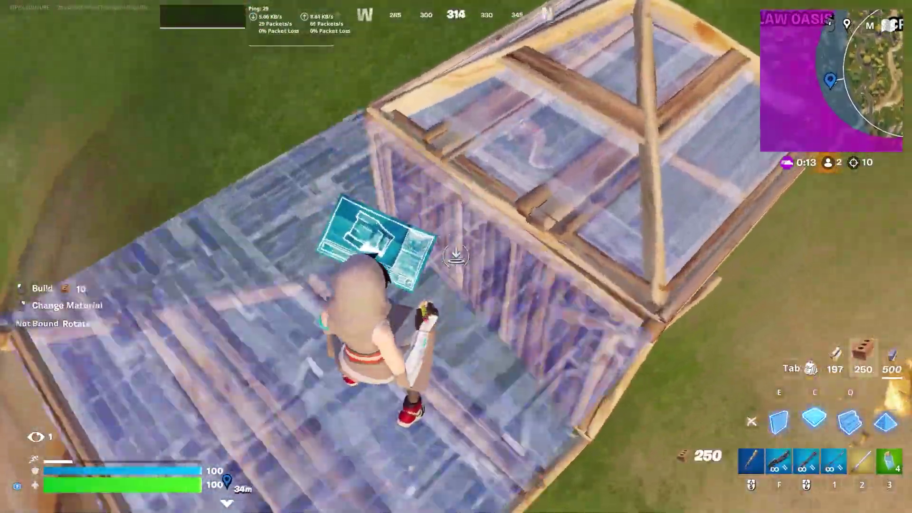
{"action": "key", "text": "f"}
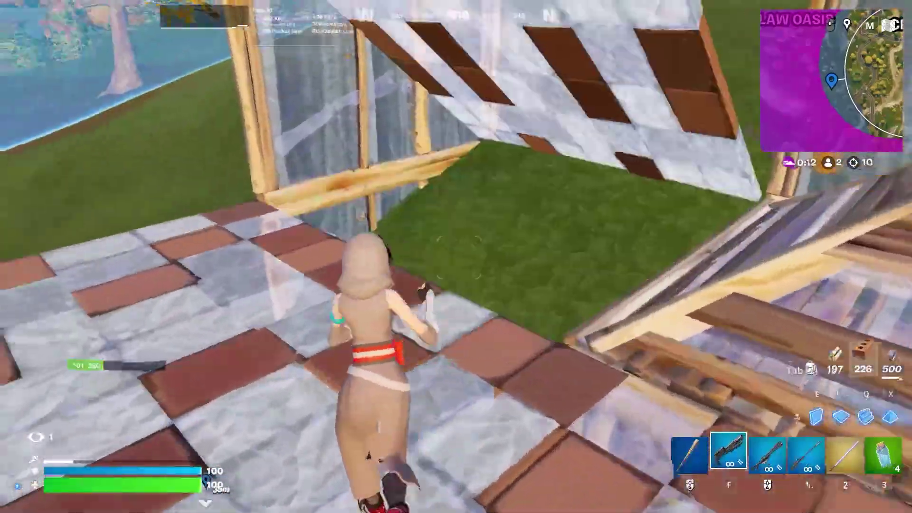
{"action": "key", "text": "c"}
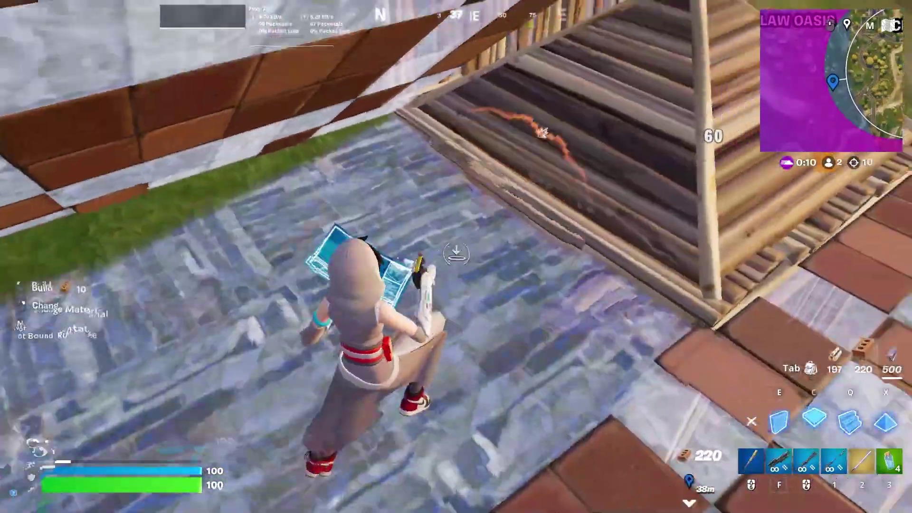
{"action": "key", "text": "f"}
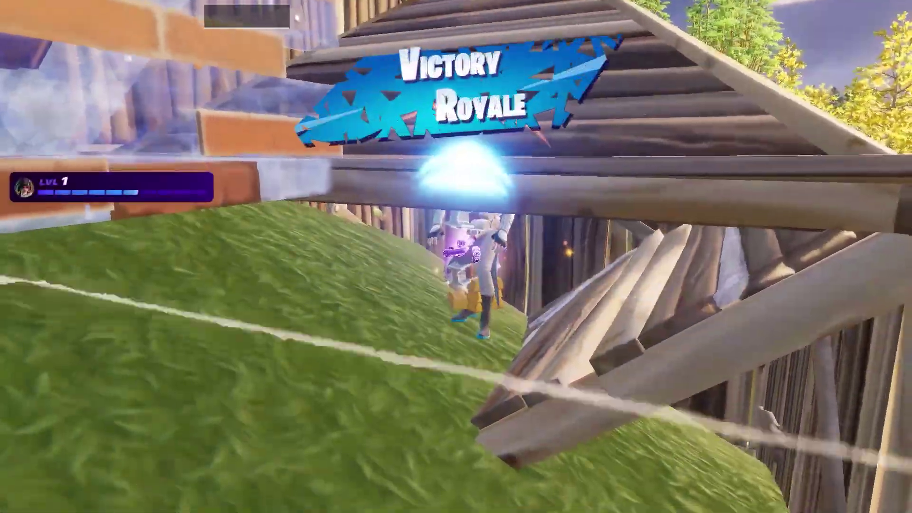
{"action": "key", "text": "w"}
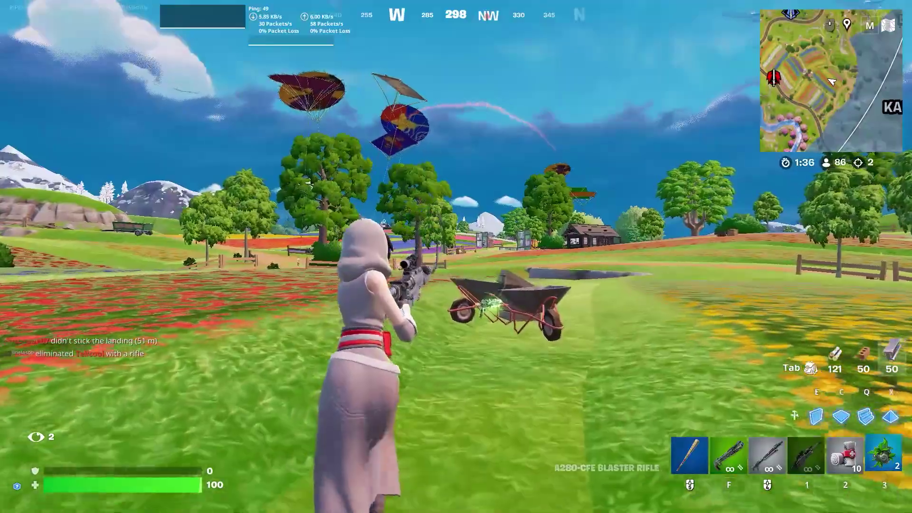
{"action": "key", "text": "w"}
{"action": "left_click", "coordinate": [456, 244]}
{"action": "key", "text": "w"}
{"action": "key", "text": "1"}
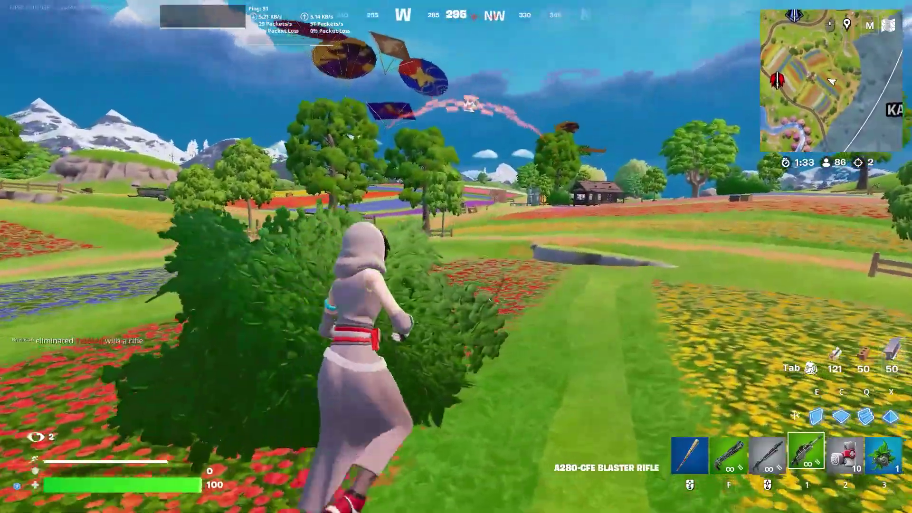
{"action": "right_click", "coordinate": [456, 244]}
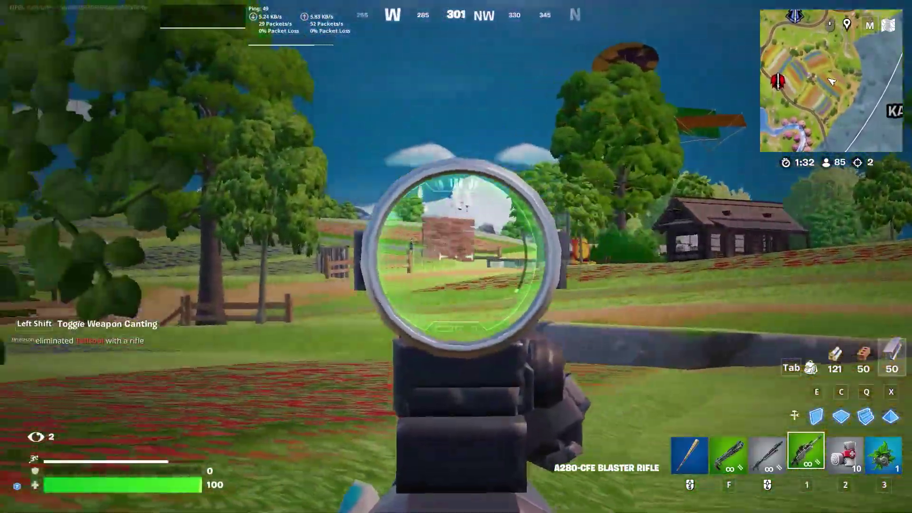
{"action": "left_click", "coordinate": [456, 257]}
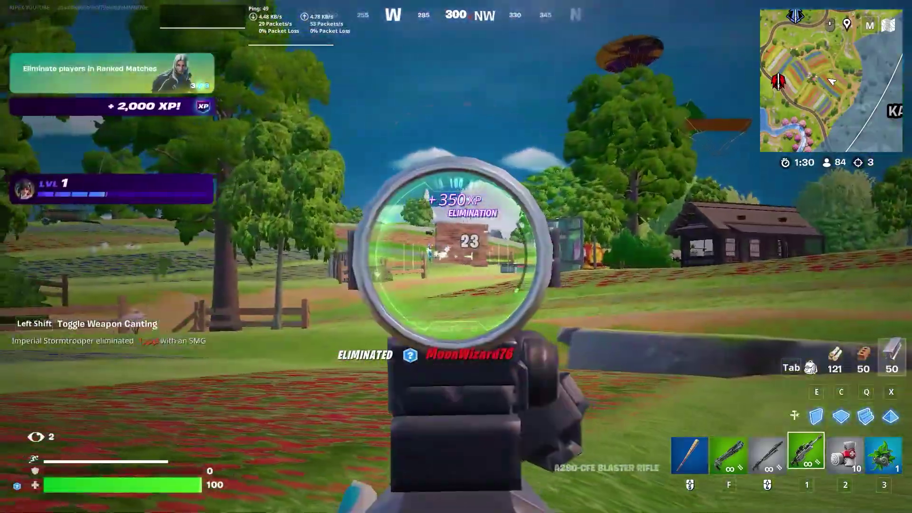
{"action": "key", "text": "w"}
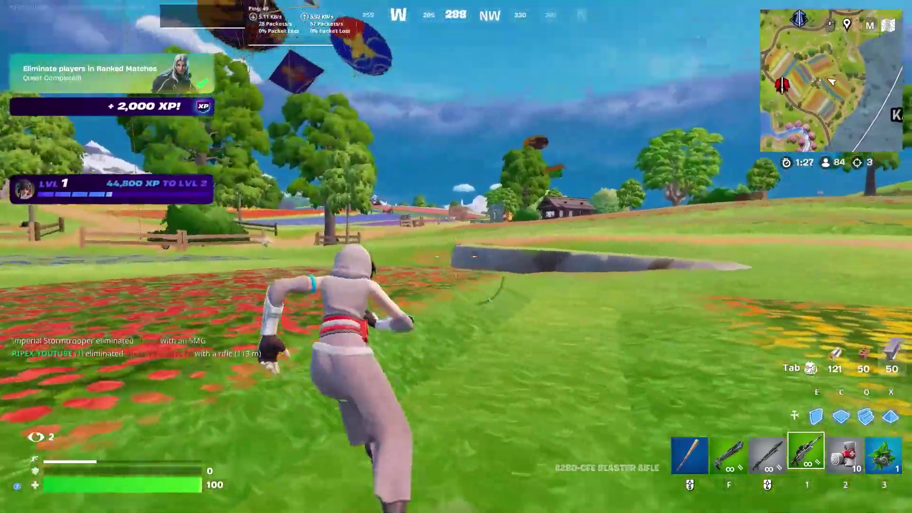
{"action": "right_click", "coordinate": [456, 256]}
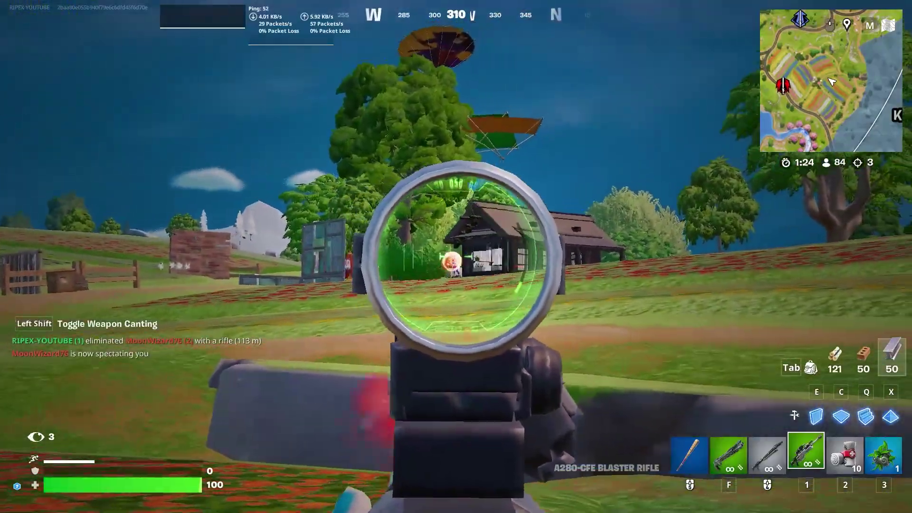
{"action": "key", "text": "w"}
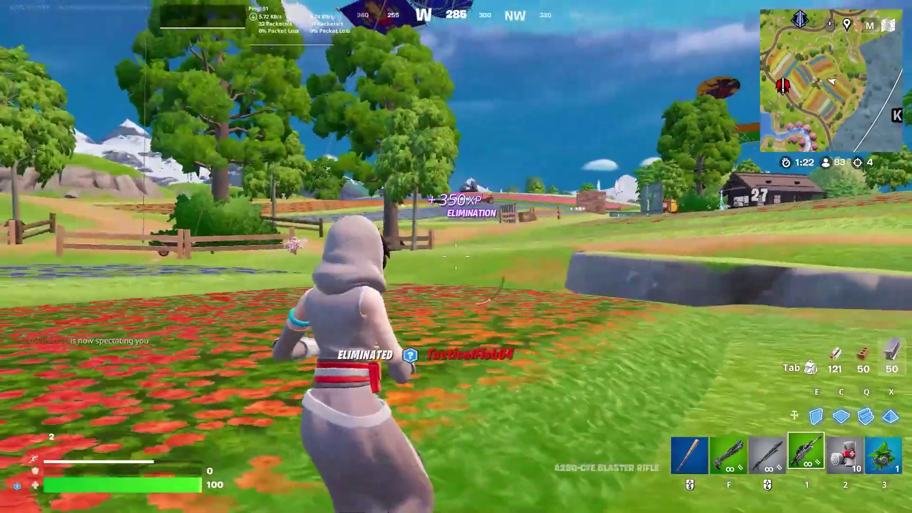
{"action": "key", "text": "w"}
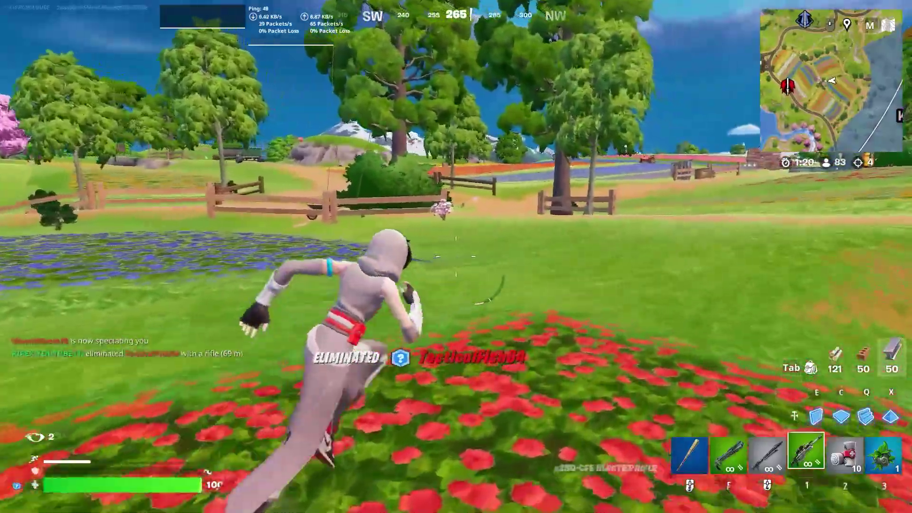
{"action": "key", "text": "w"}
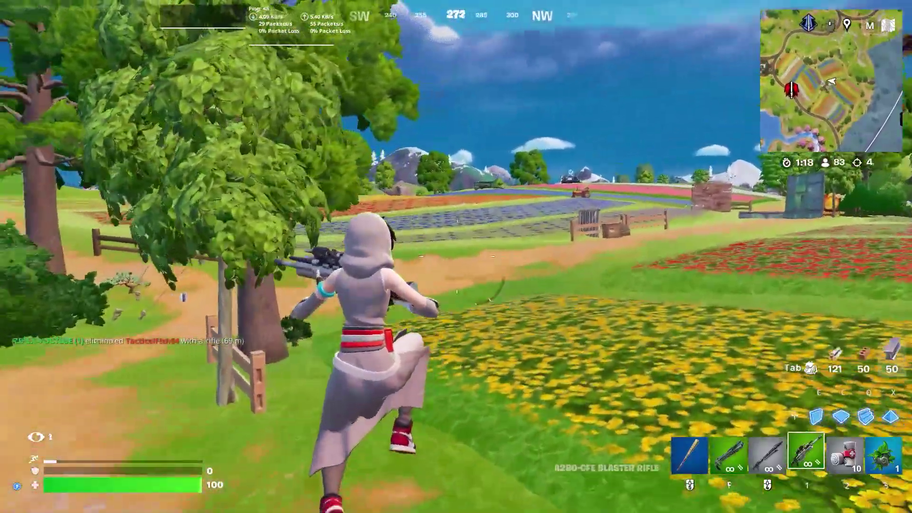